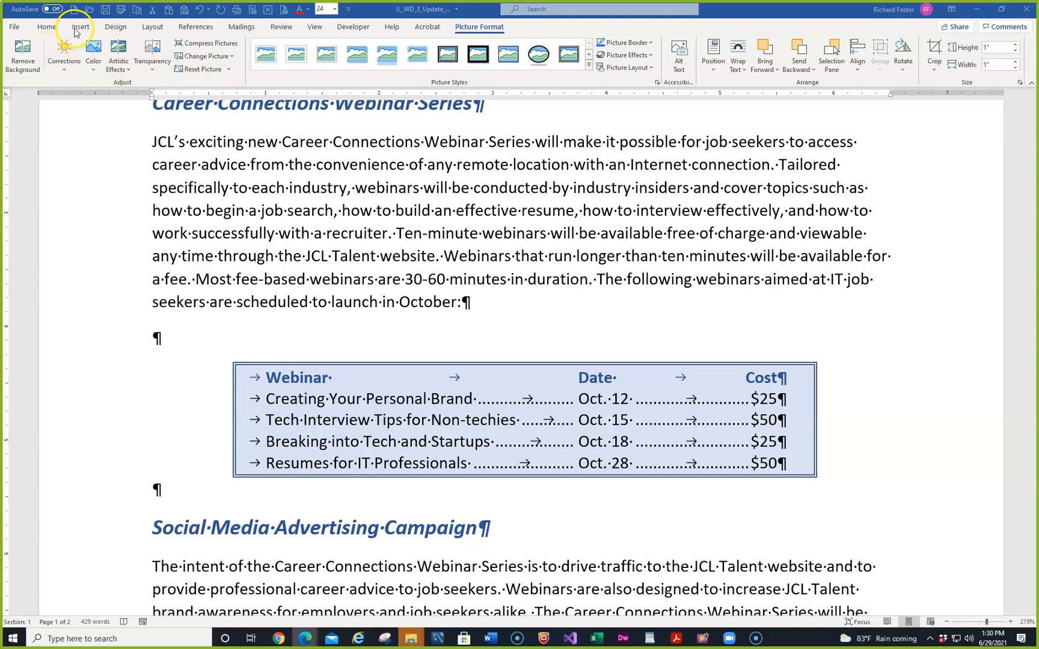
Draw a Cloud shape from Basic Shapes over the start of the JCL's webinar paragraph
click(77, 29)
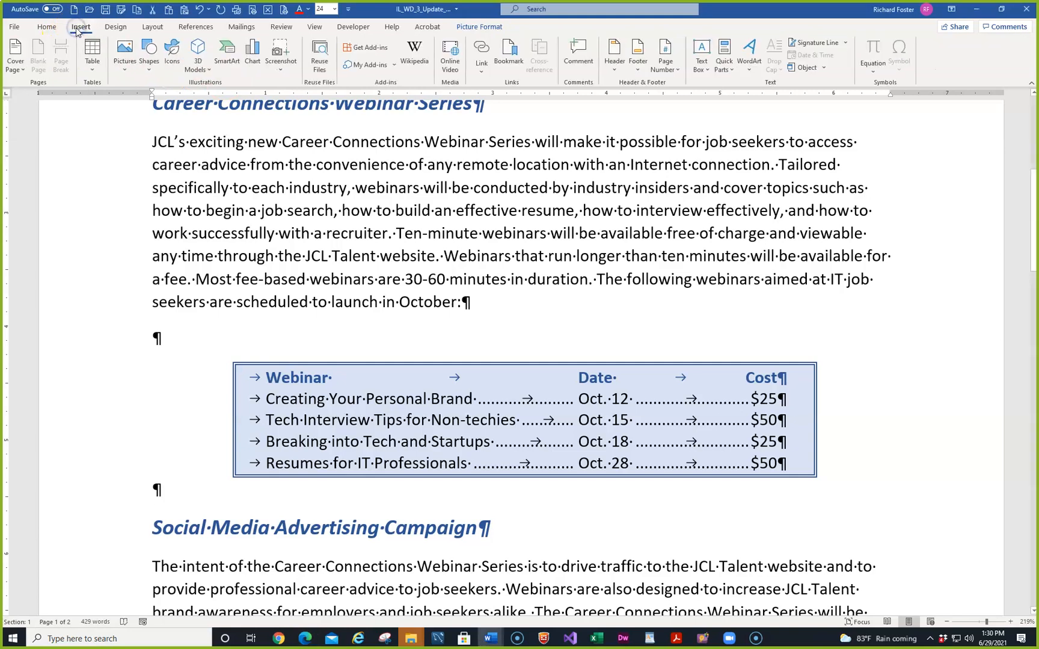
click(147, 54)
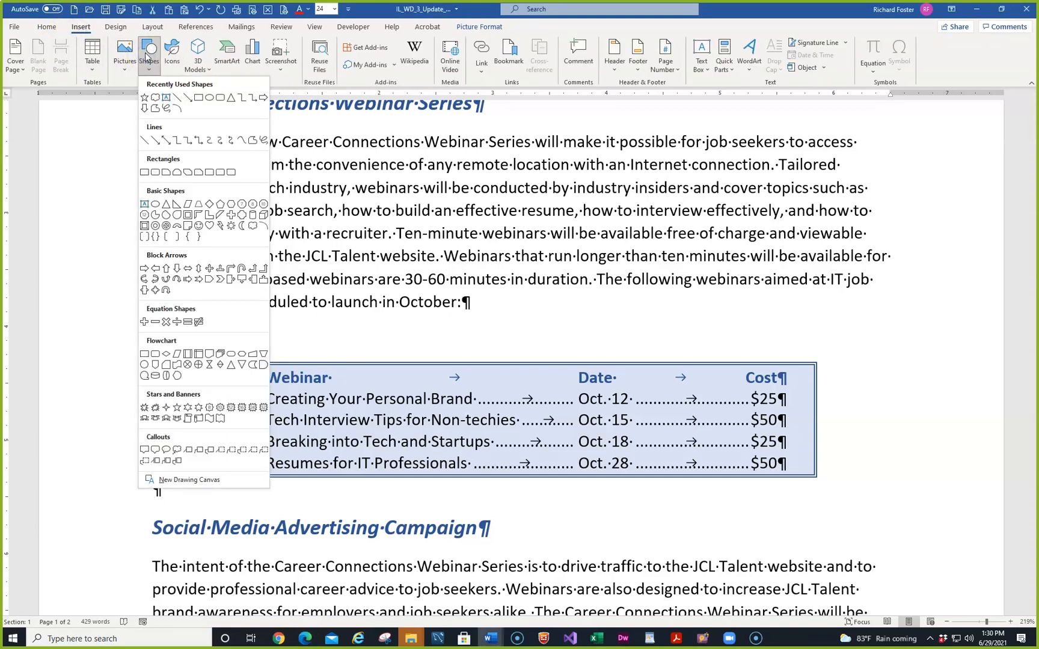
click(255, 227)
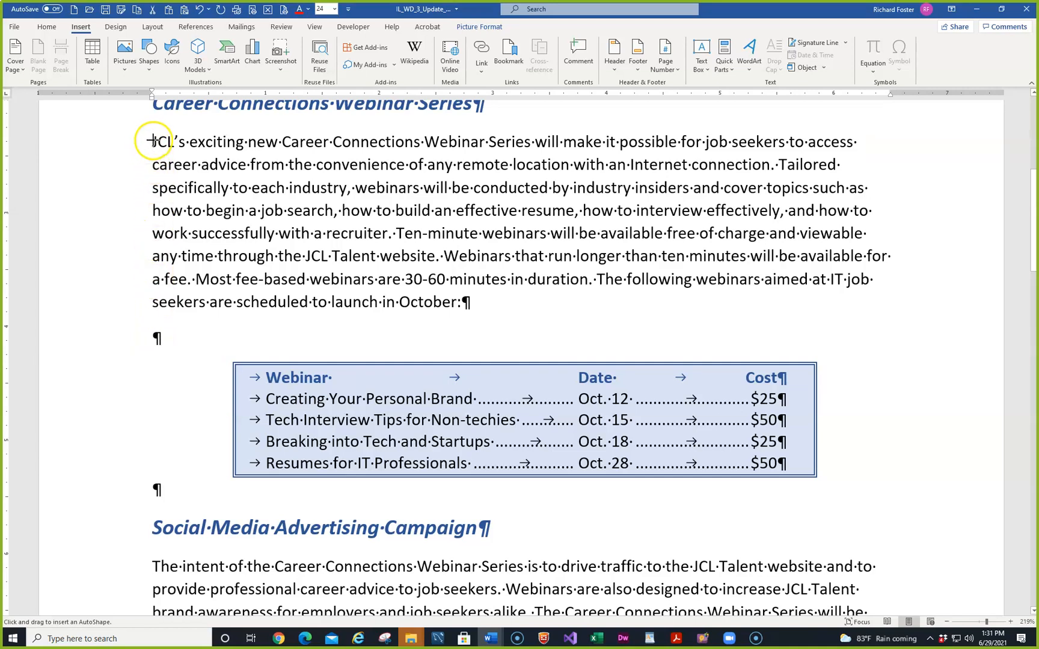
drag(152, 140, 330, 223)
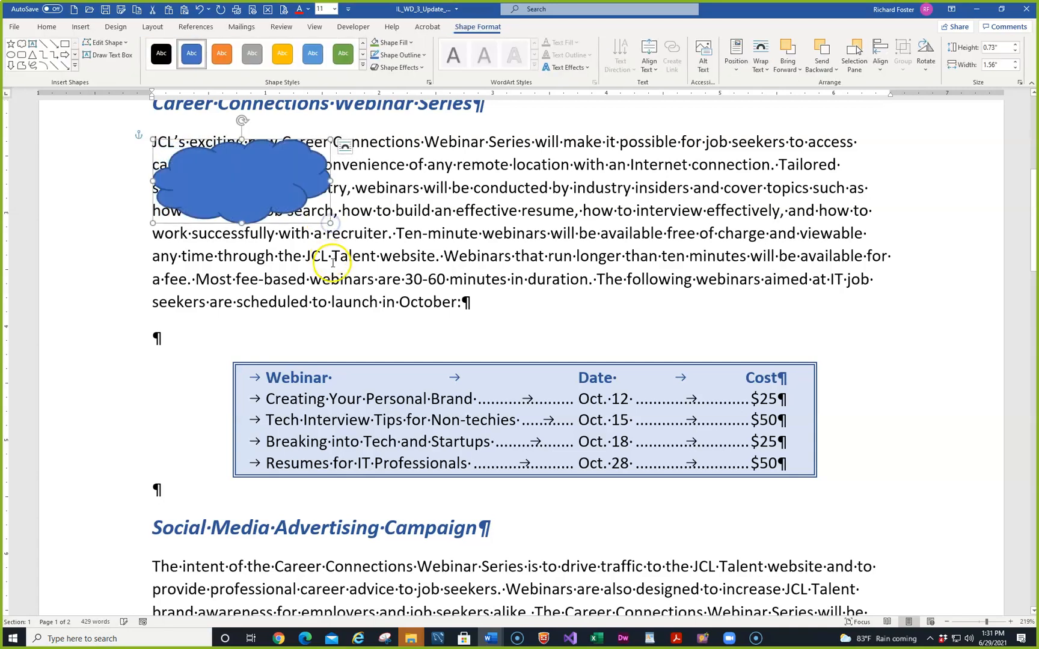
Resize the cloud to exactly 1" high by 2" wide in the Size dialog
click(1020, 83)
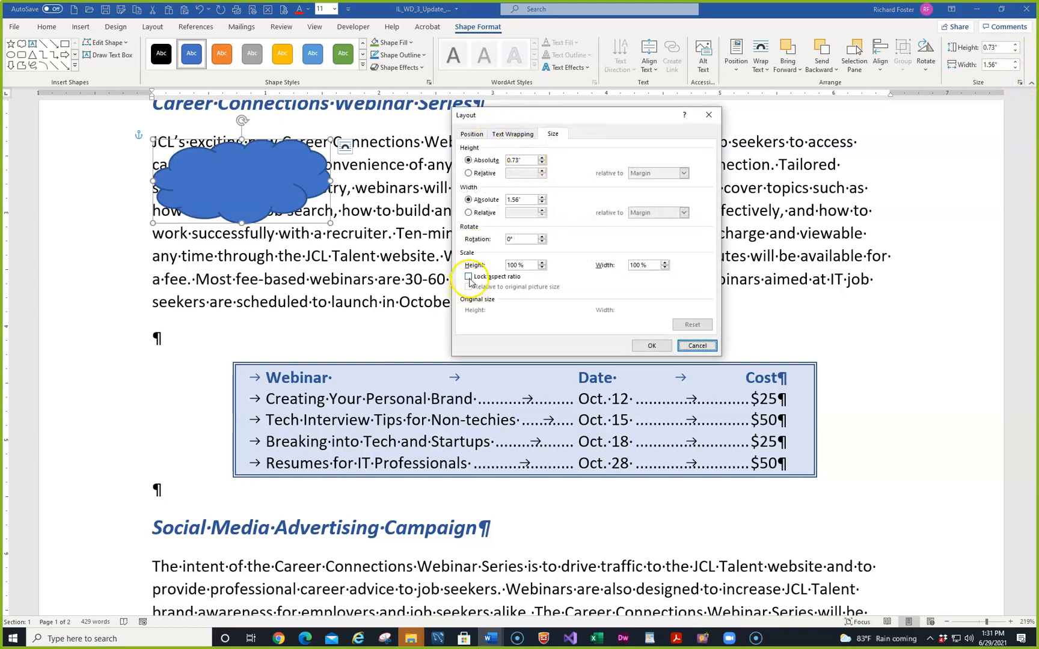
double_click(521, 160)
text(1)
double_click(526, 199)
text(2)
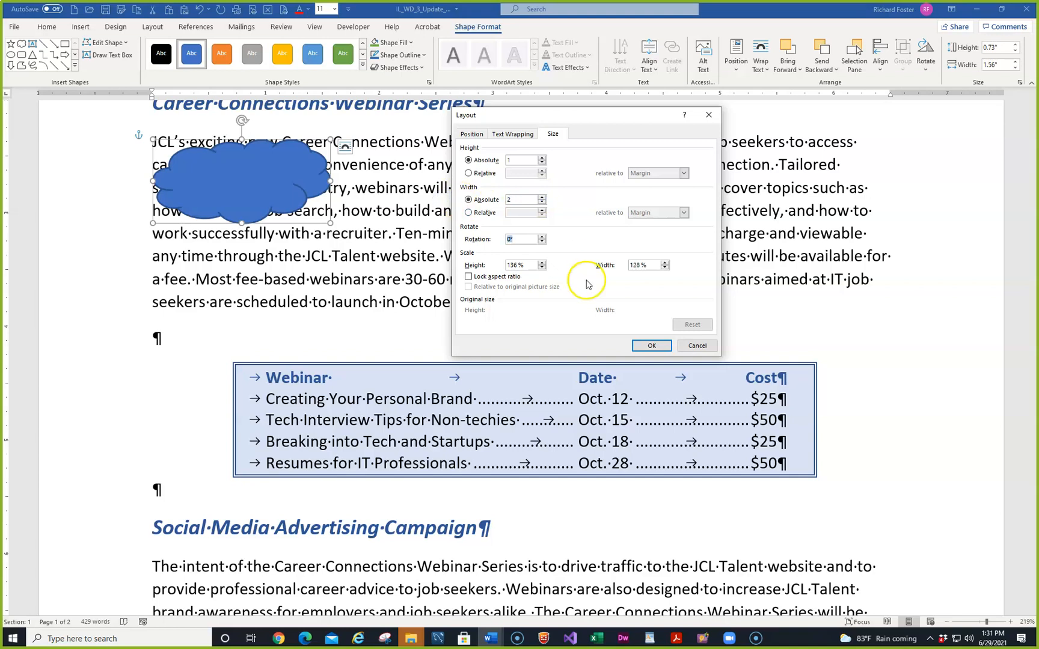
click(643, 346)
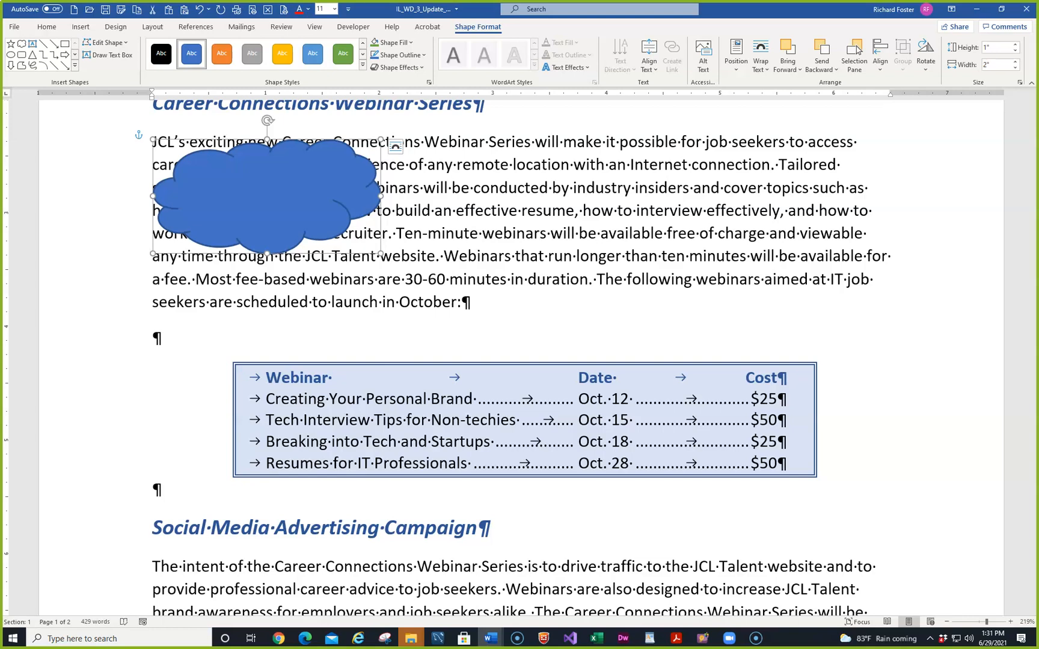
key(alt+Tab)
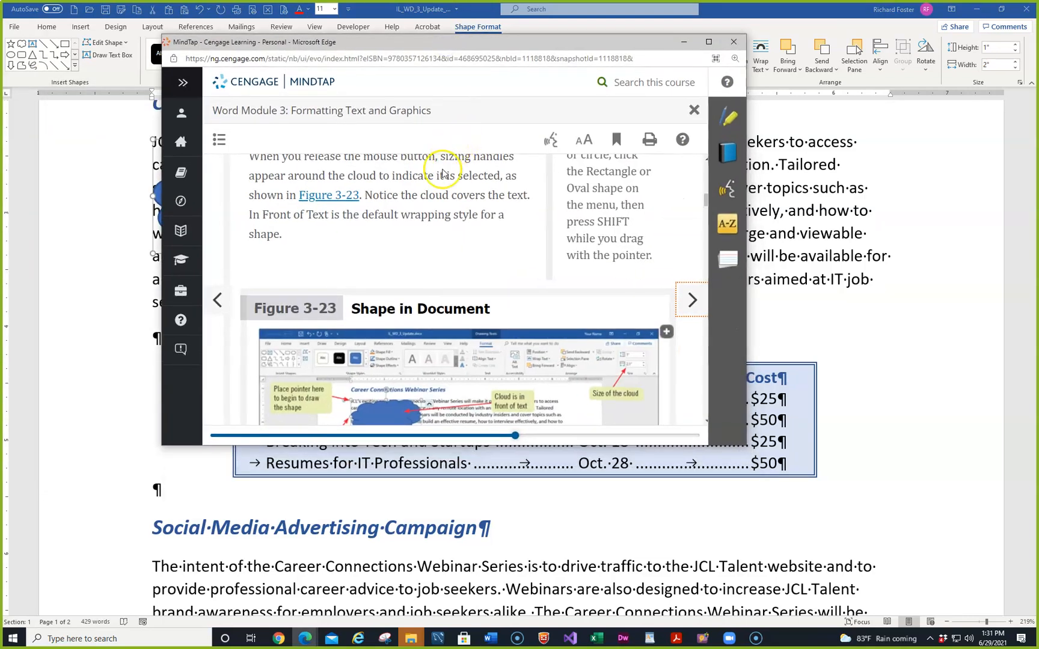
Scroll MindTap to Figure 3-23, then drag the Edge window aside to reveal Word
scroll(475, 241, down, 1)
drag(485, 45, 0, 157)
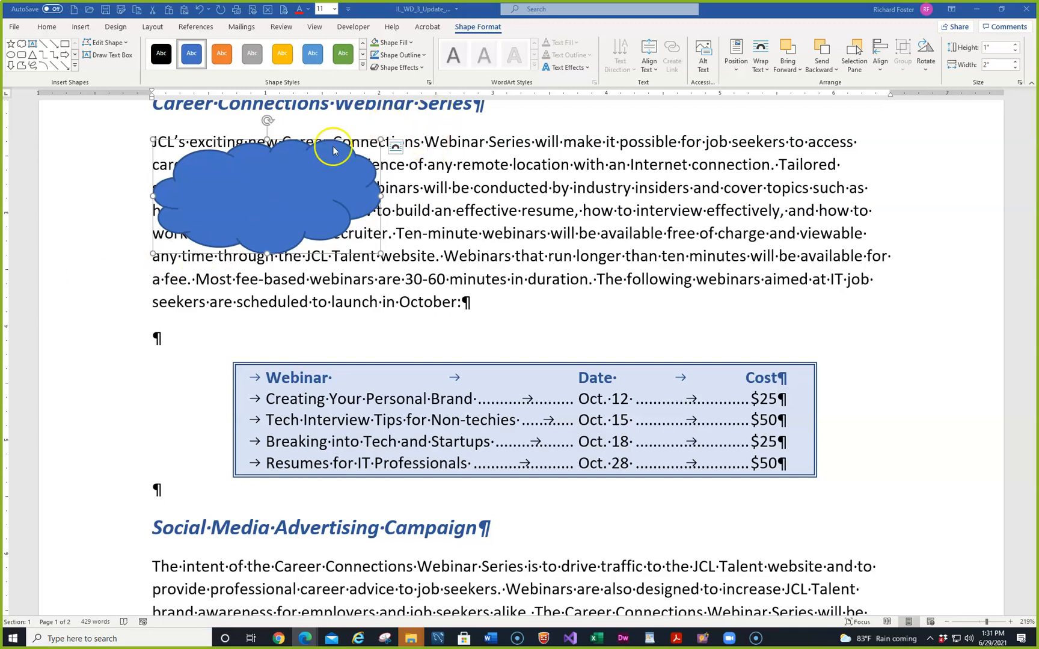
Apply the Colored Fill - Green, Accent 6 shape style to the cloud
click(363, 65)
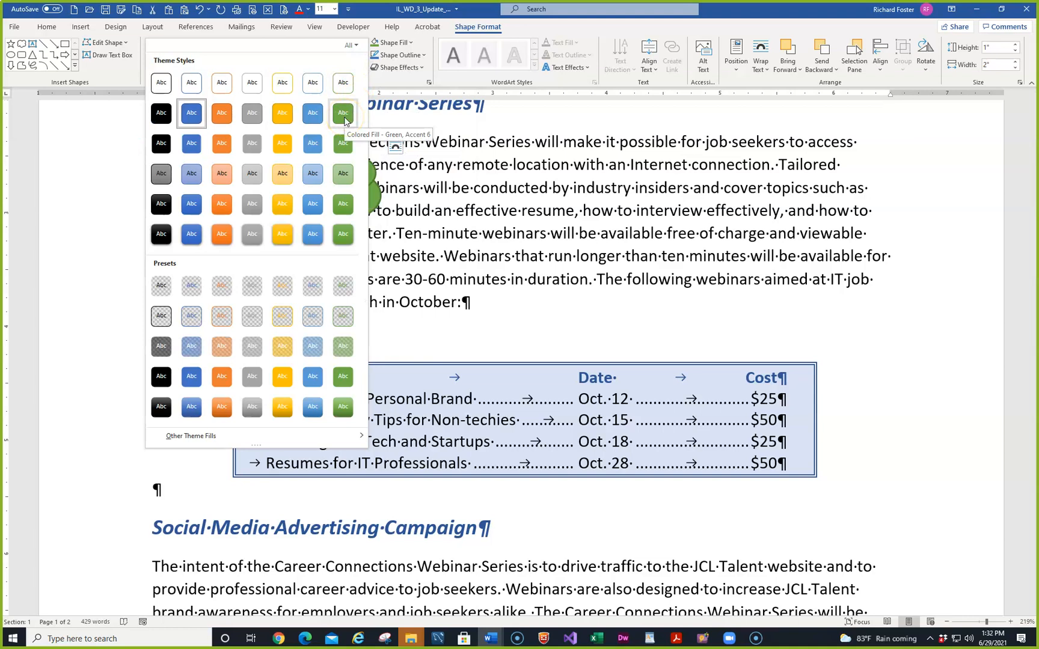
click(344, 118)
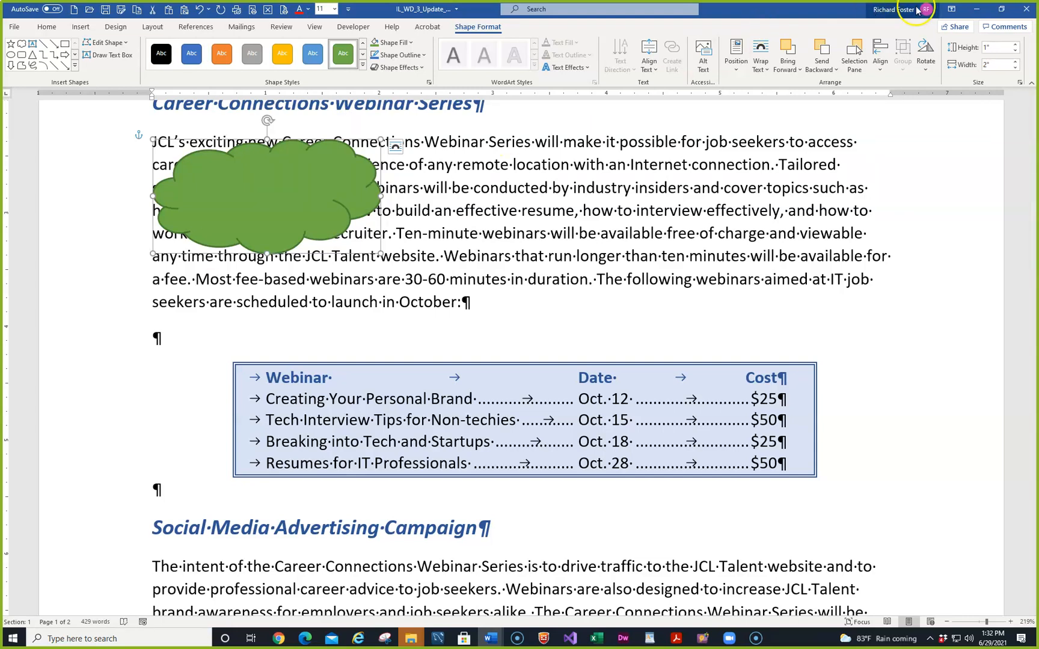
click(1019, 83)
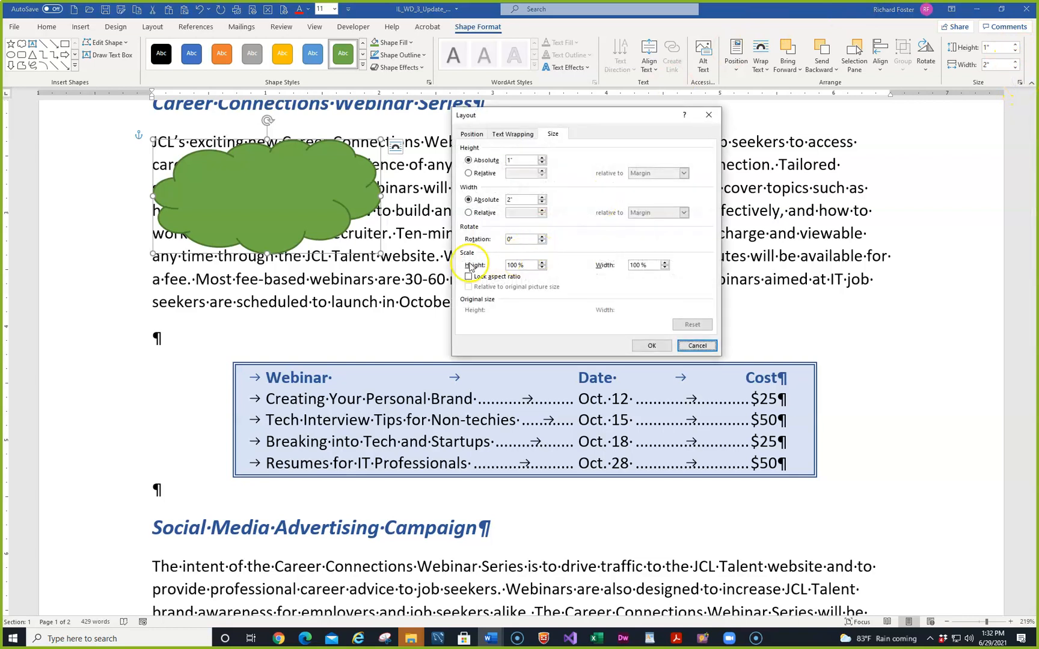
Set the green cloud's height to 0.8" and width to 1.2"
click(469, 160)
text(.8)
click(520, 202)
key(BackSpace)
key(BackSpace)
text(1.)
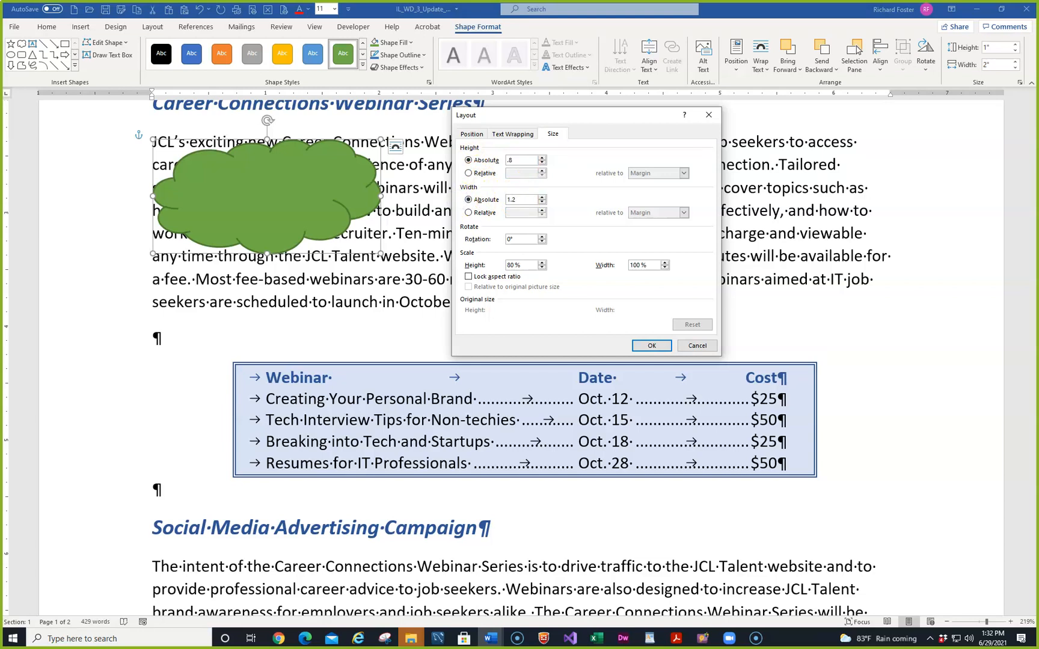
text(2)
key(Return)
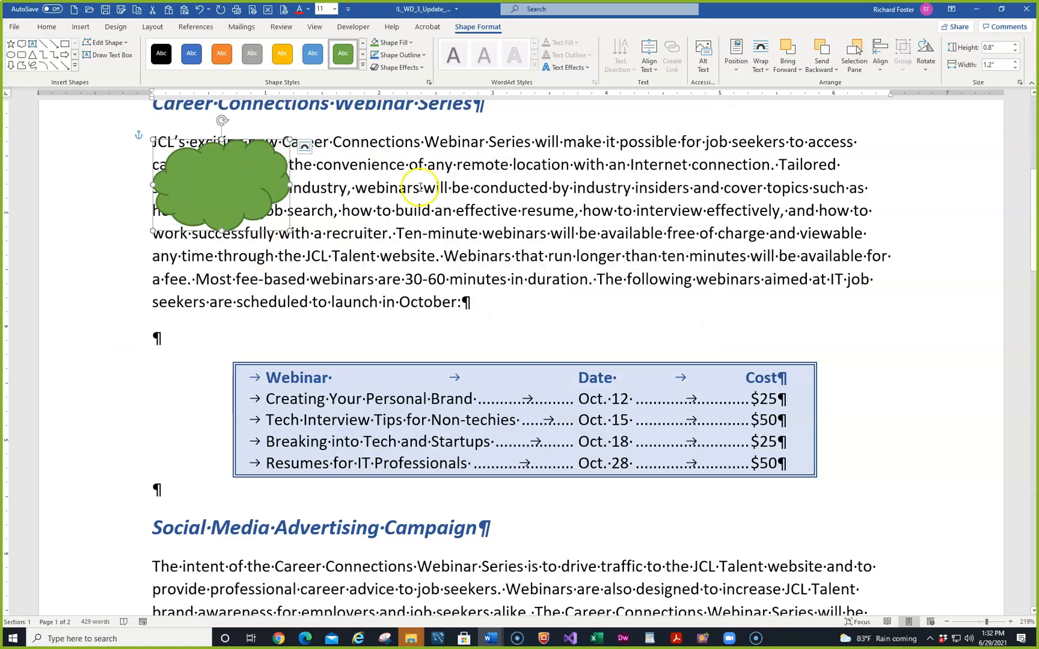
Apply the first Preset shape effect in the second row to the cloud
click(419, 67)
mouse_move(421, 95)
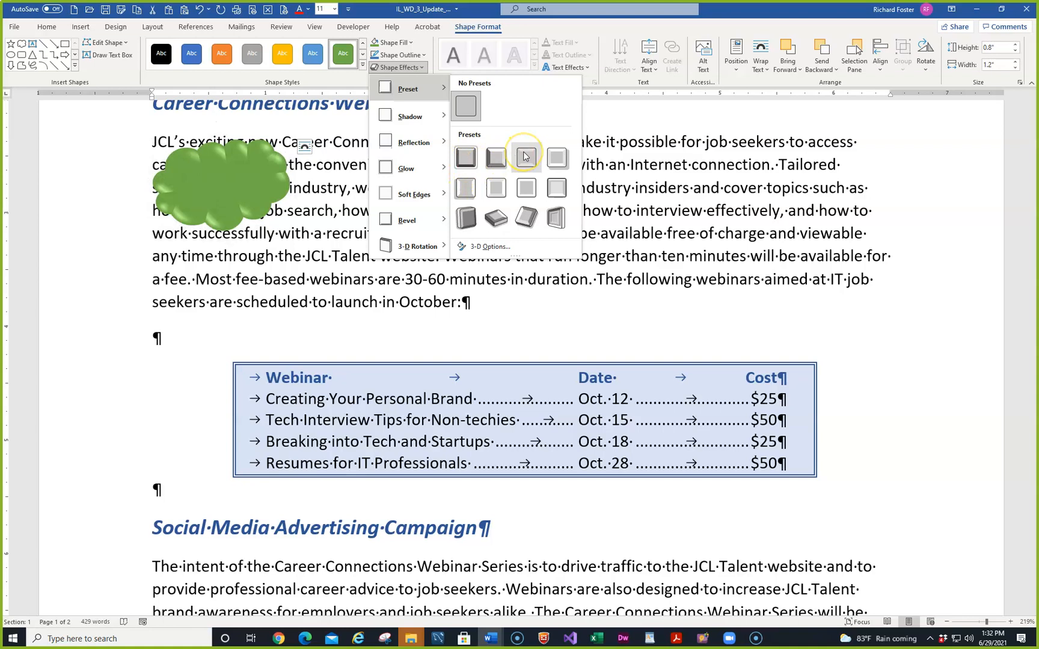
click(466, 188)
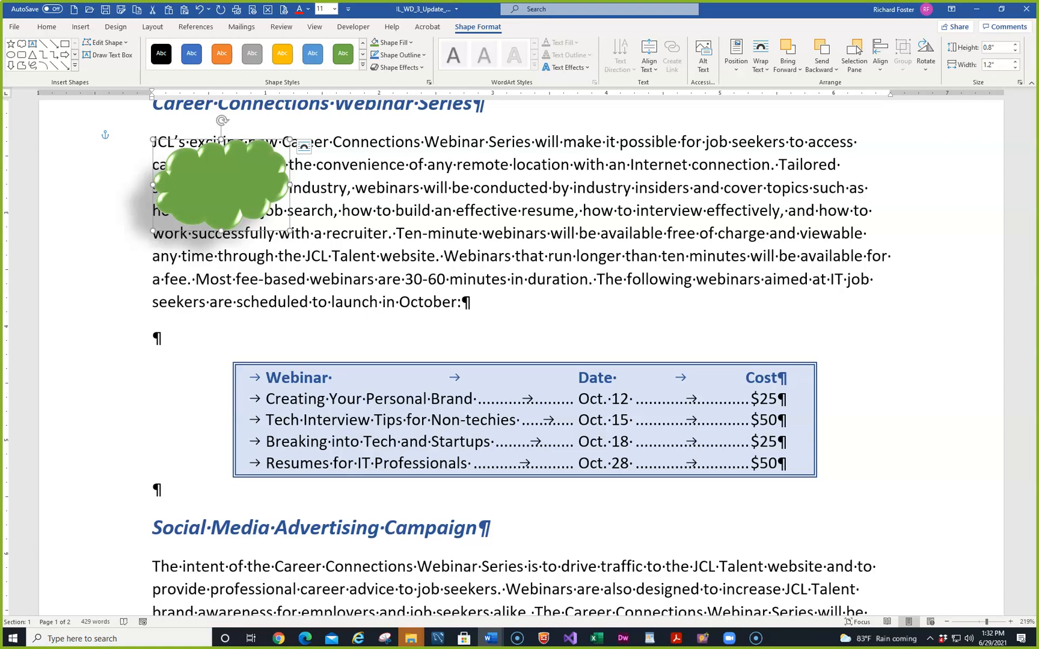
Give the cloud Square text wrapping and type 'Great idea!' inside it
click(304, 149)
click(361, 231)
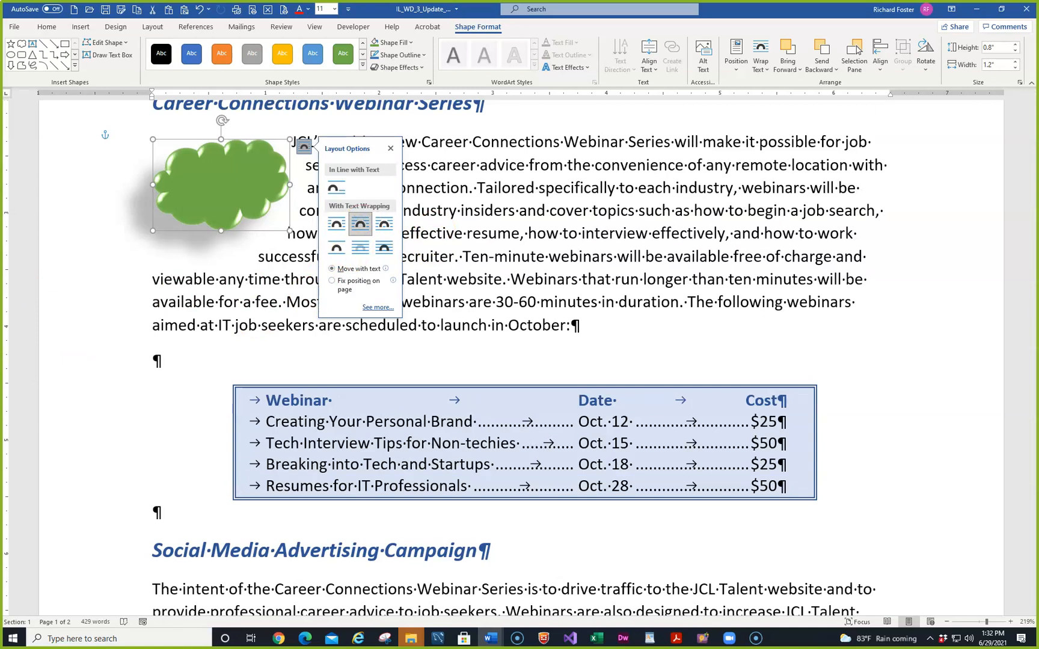
right_click(217, 180)
click(257, 252)
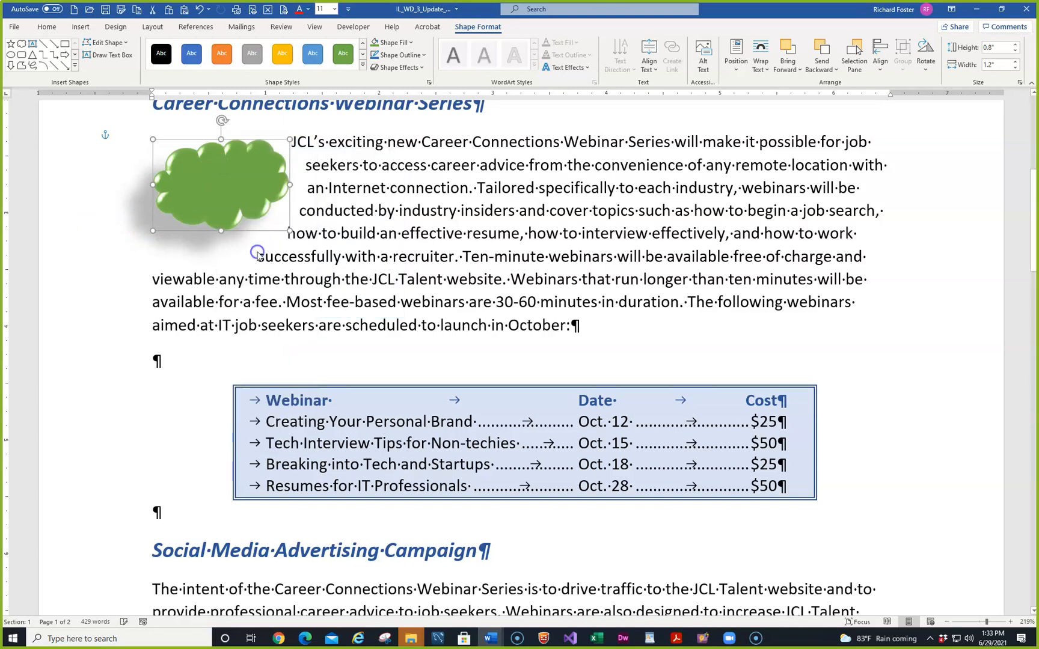
text(Great)
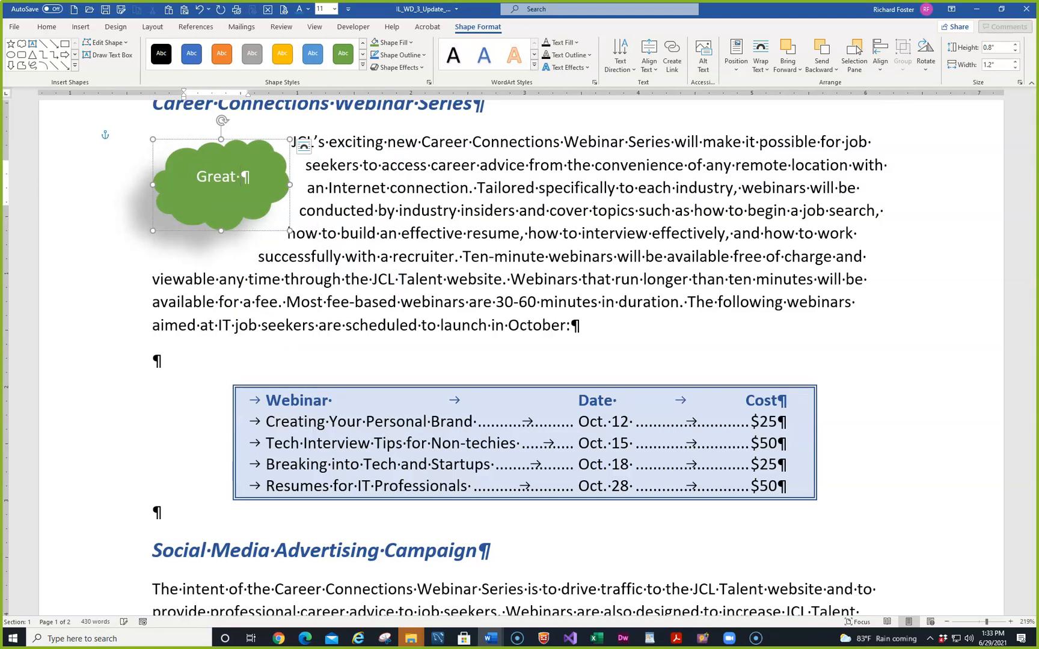
text( idea)
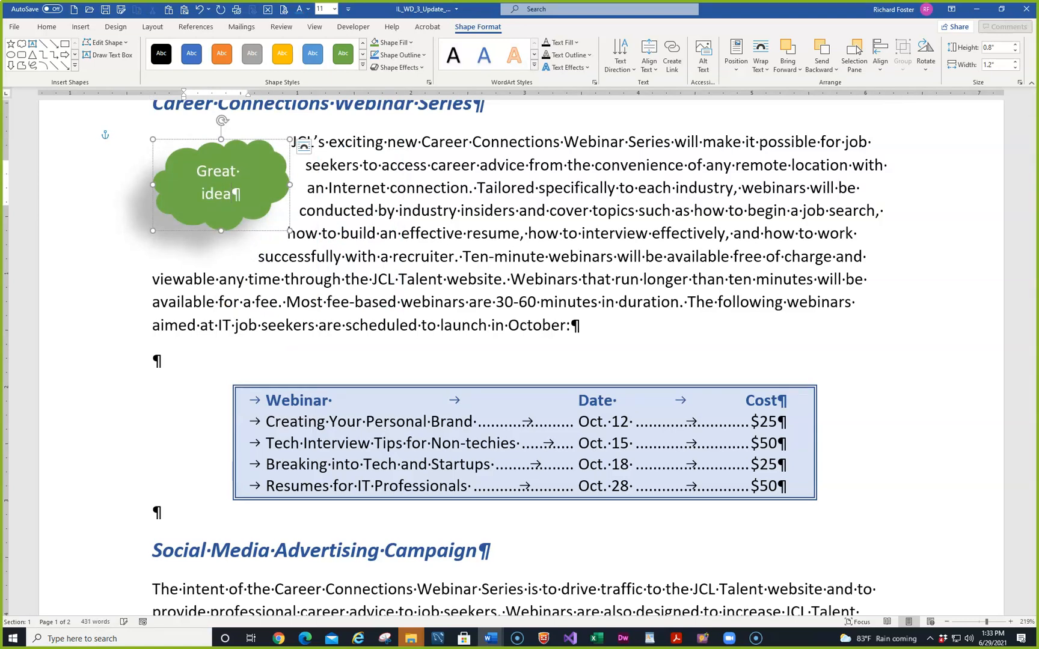
text(!)
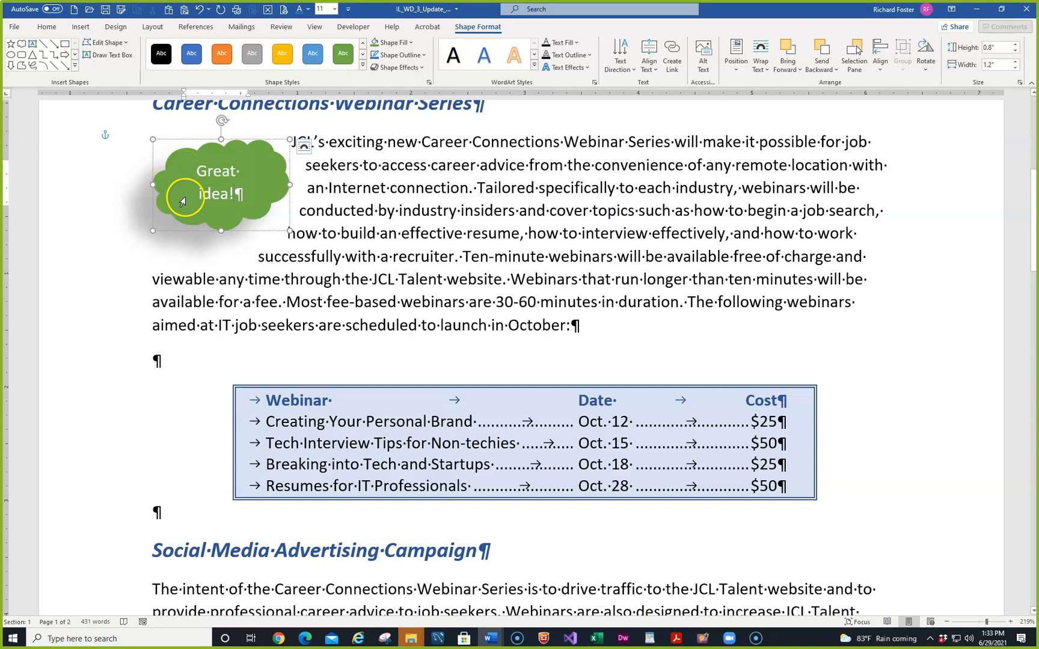
Save the newsletter, review the Great idea! cloud, and scroll to the Social Media Advertising Campaign heading
click(336, 190)
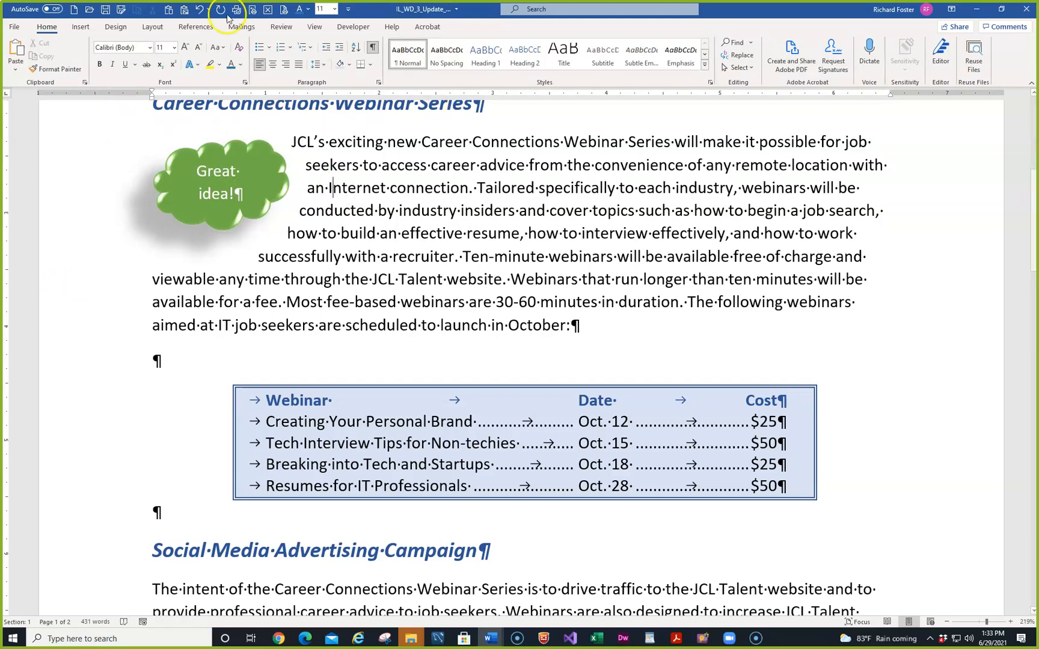
click(105, 10)
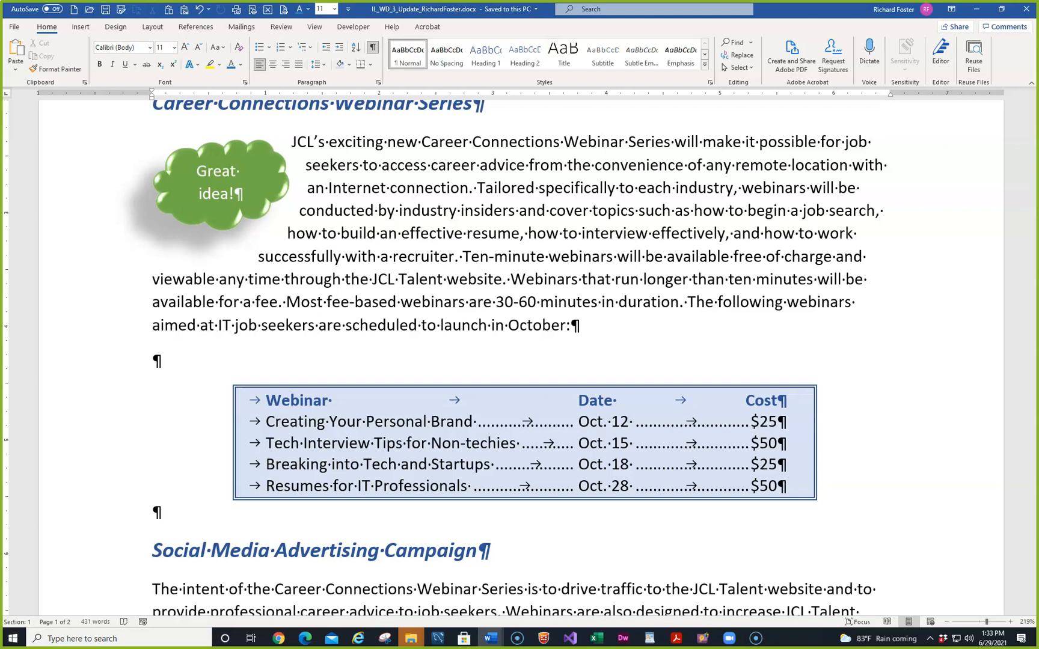
click(241, 158)
click(473, 27)
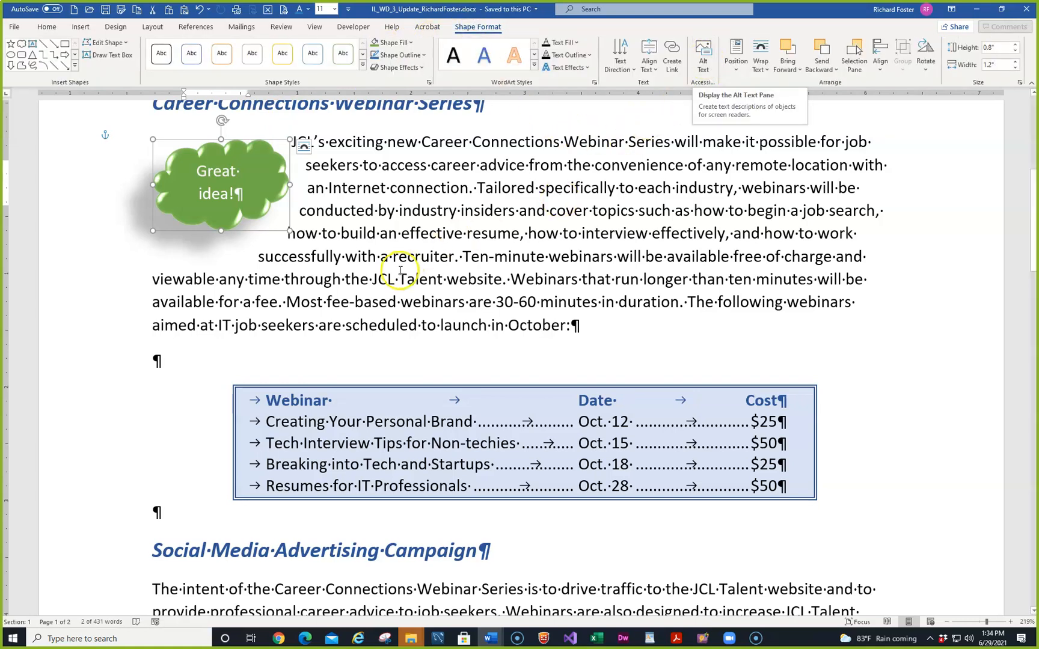
click(379, 279)
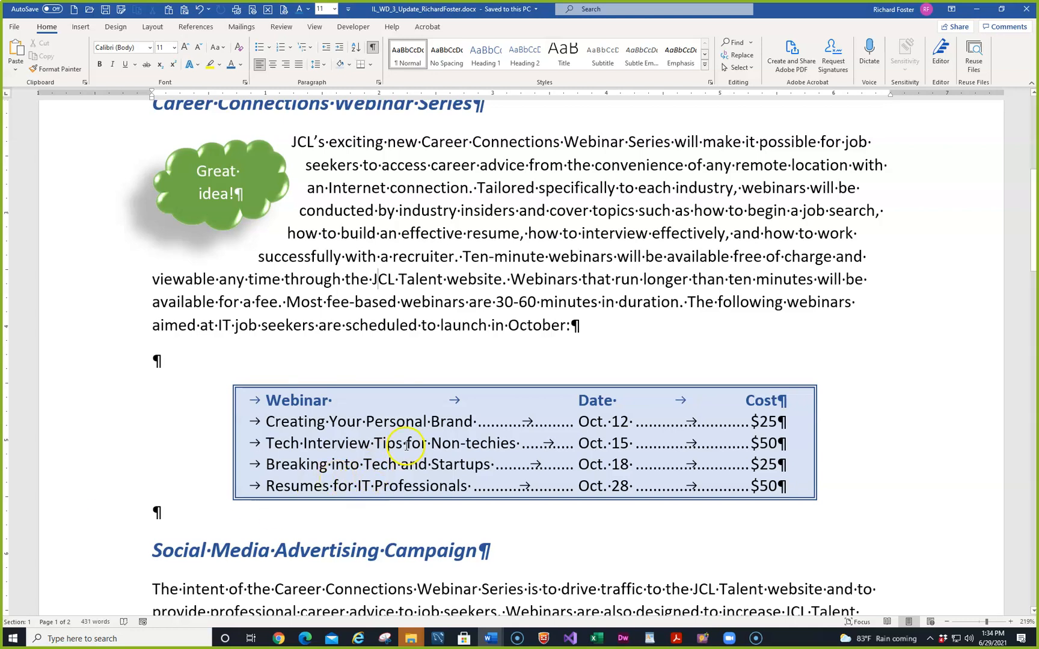
scroll(406, 445, down, 8)
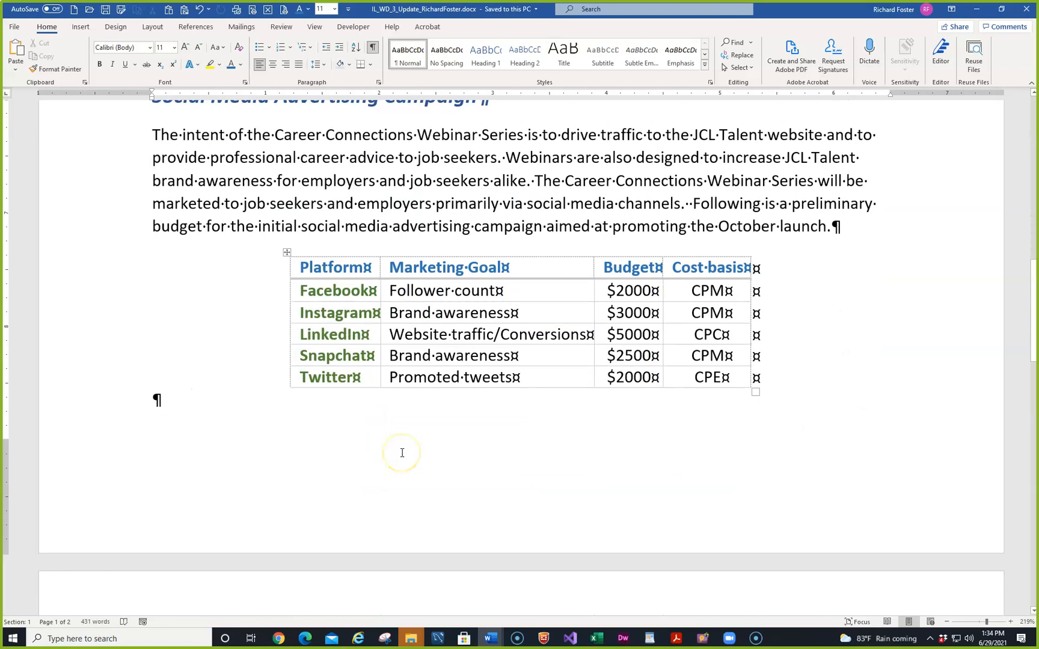
scroll(402, 453, up, 1)
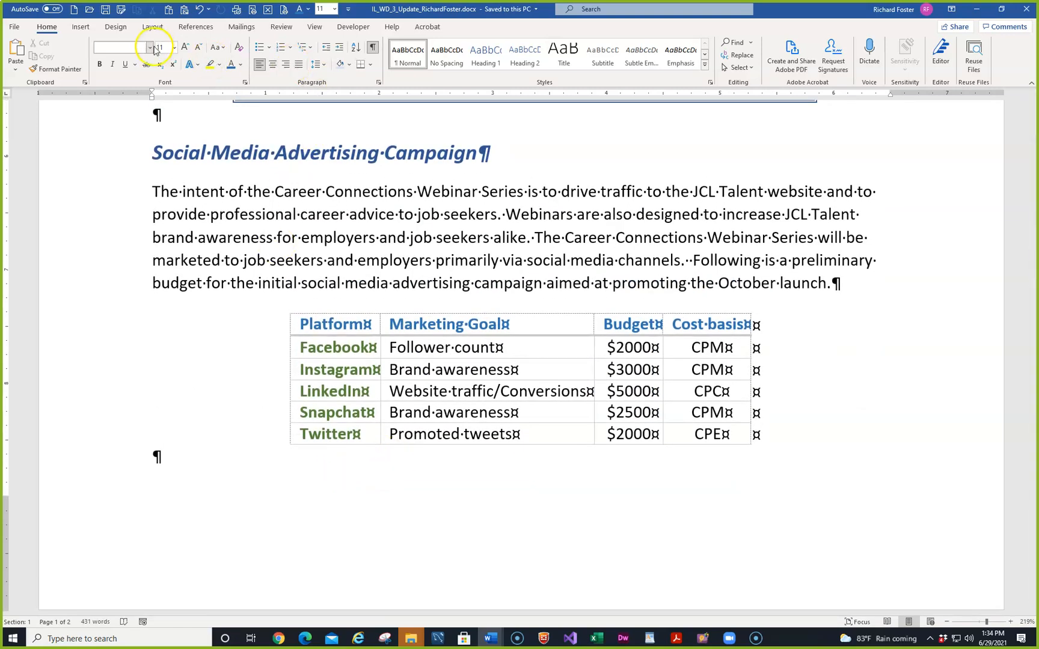
Draw a plain Rectangle shape just below the Social Media Advertising Campaign heading
click(73, 28)
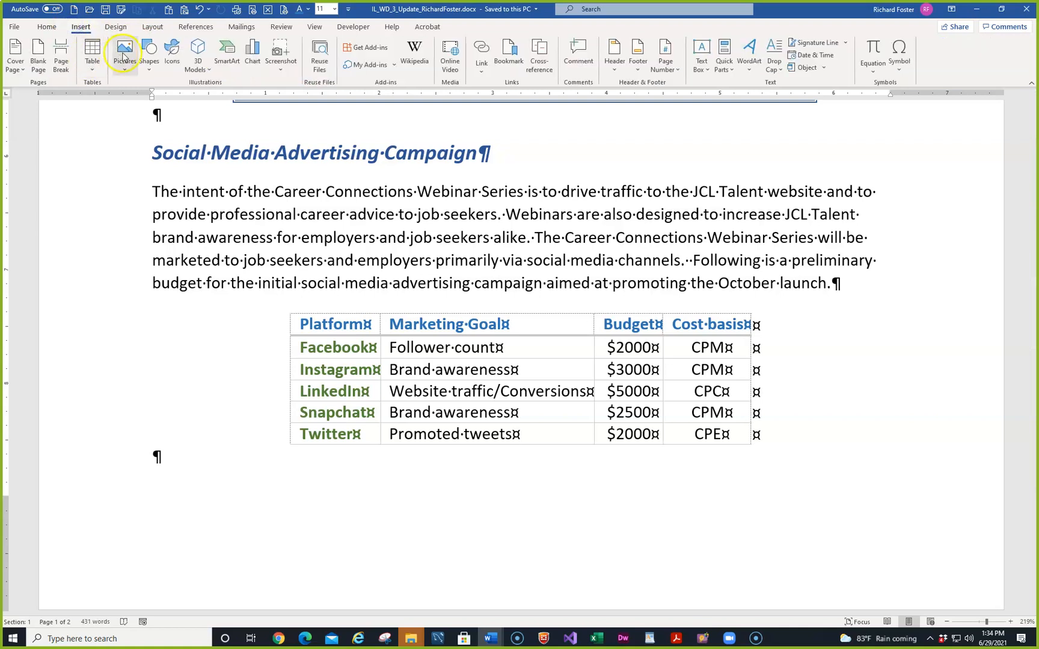
click(146, 53)
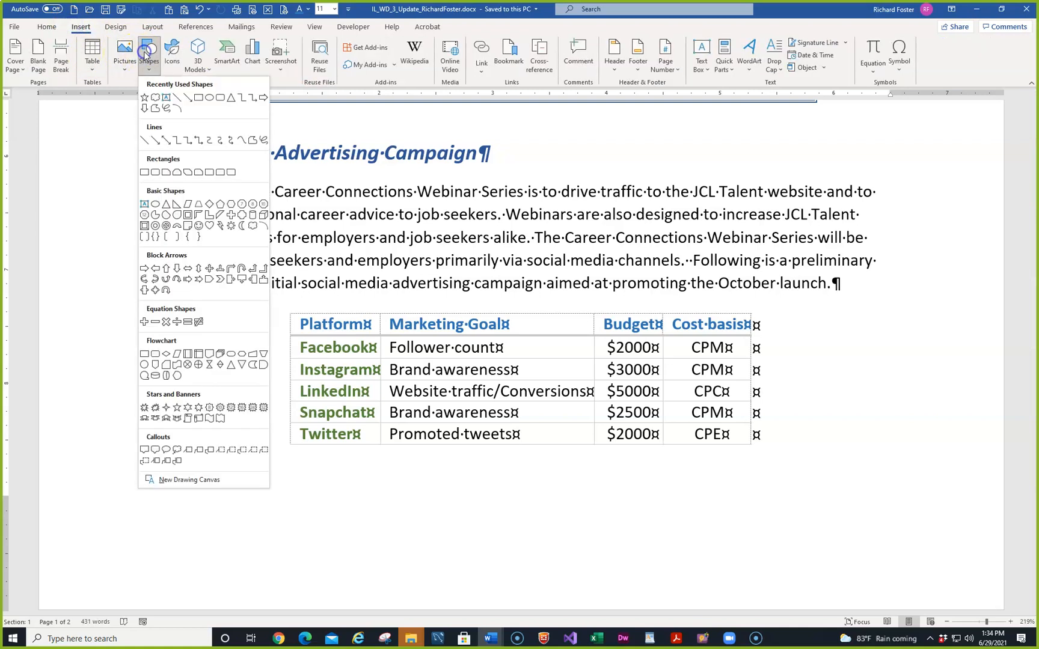
click(144, 172)
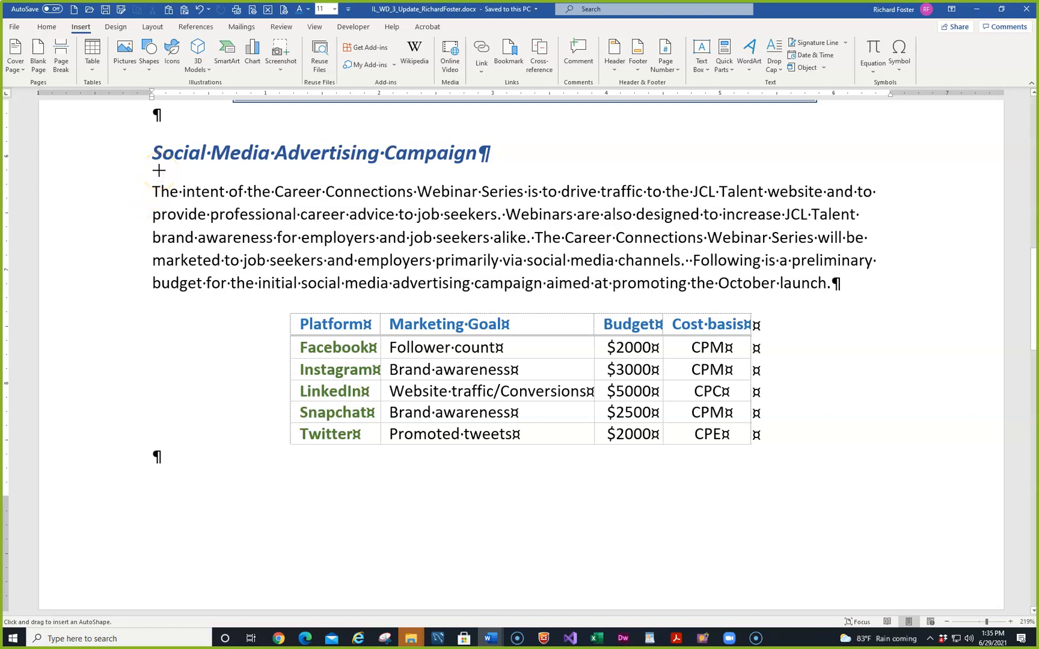
drag(158, 171, 331, 256)
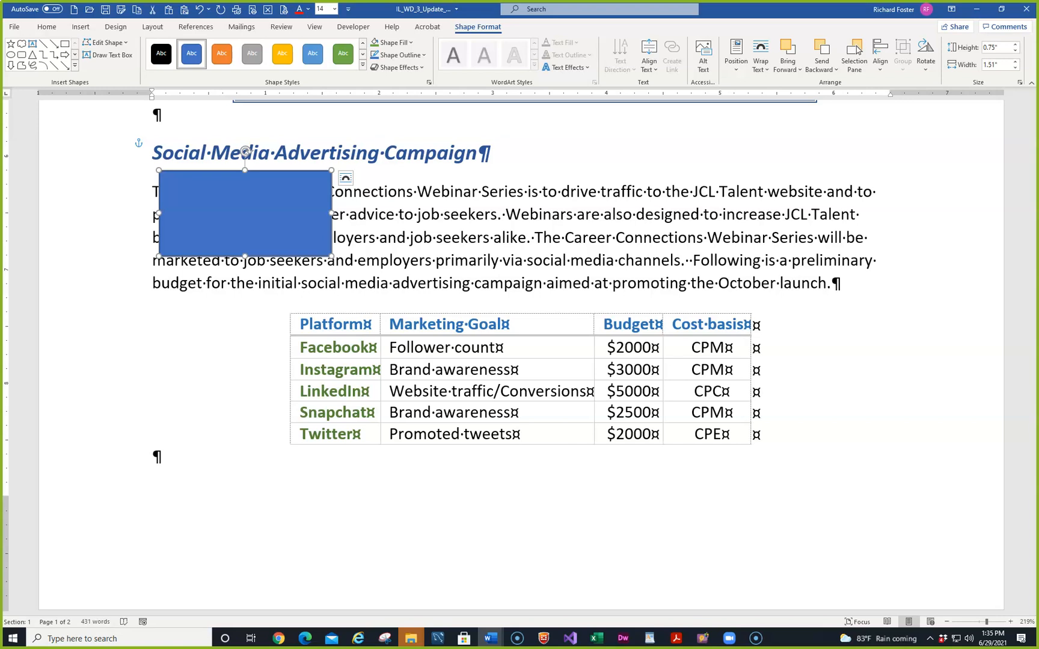
Add the text 'Genius!' inside the blue rectangle
right_click(237, 204)
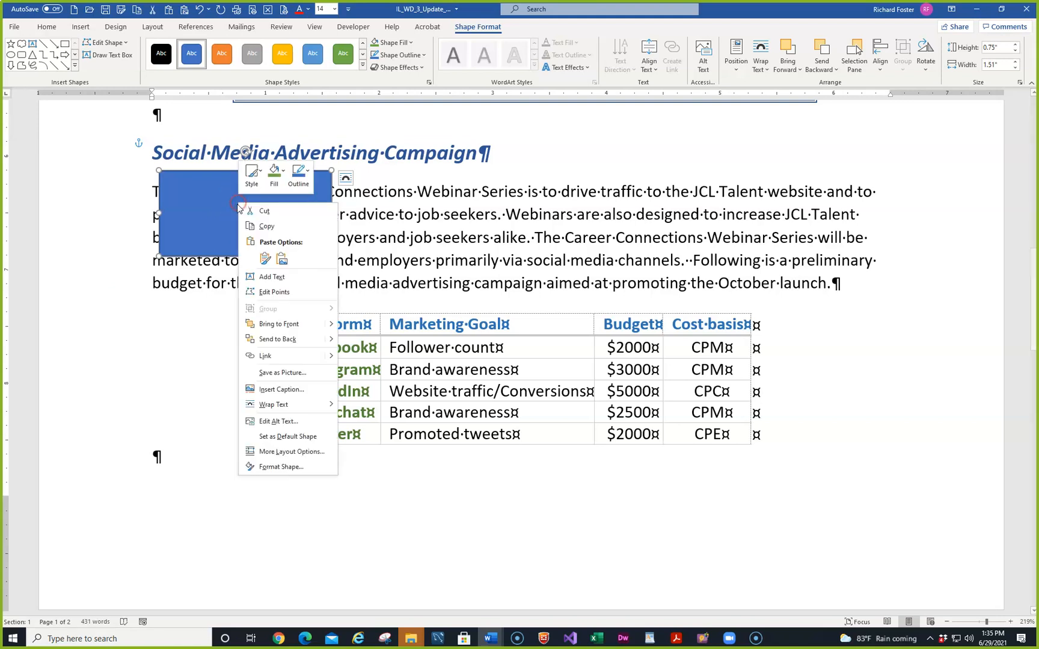
click(275, 276)
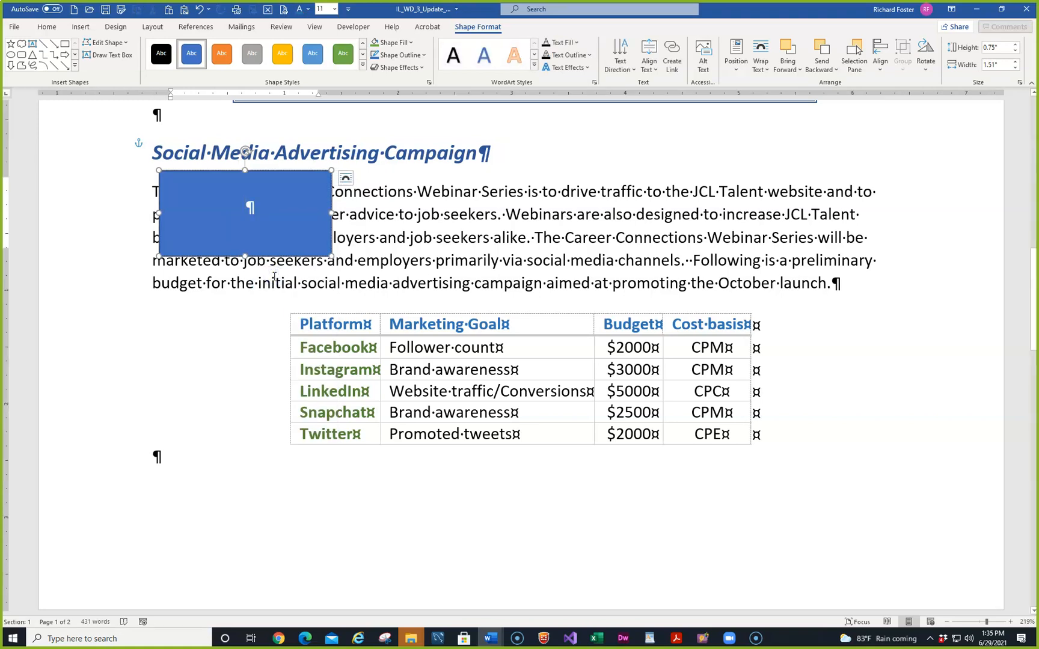
text(Gen)
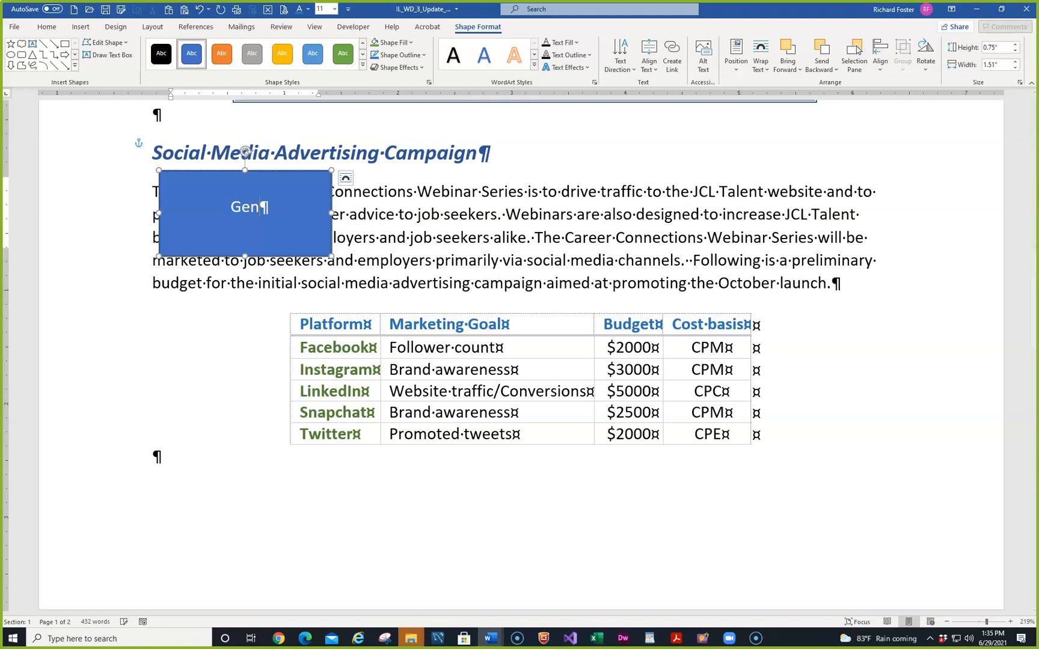
text(ius!)
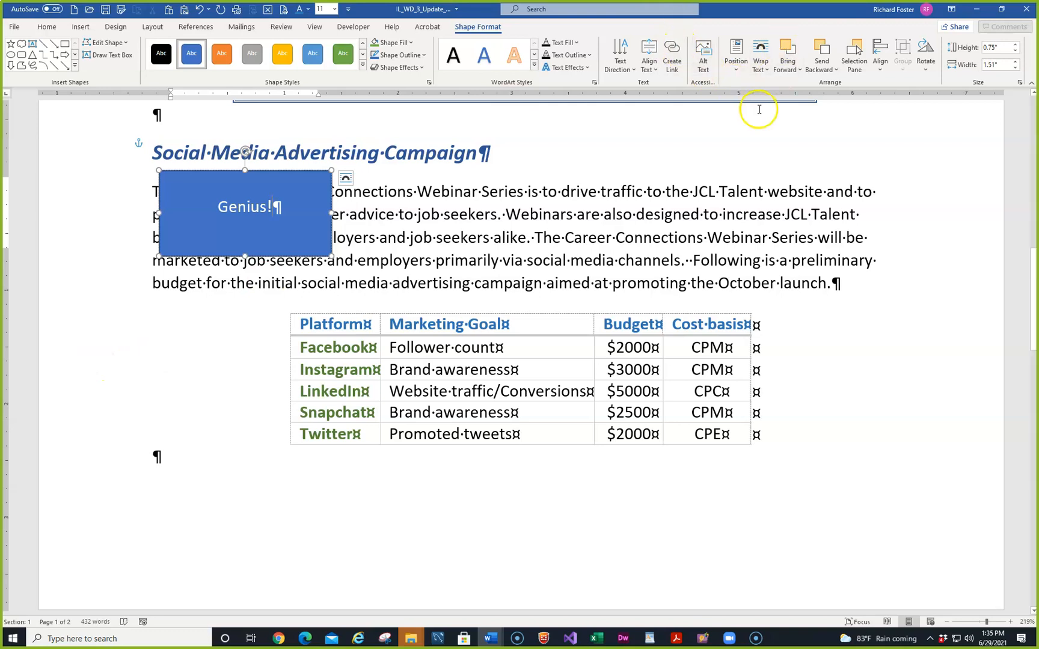
Reselect the Genius! rectangle and open its Layout size settings, showing 0.75" by 1.51"
click(814, 145)
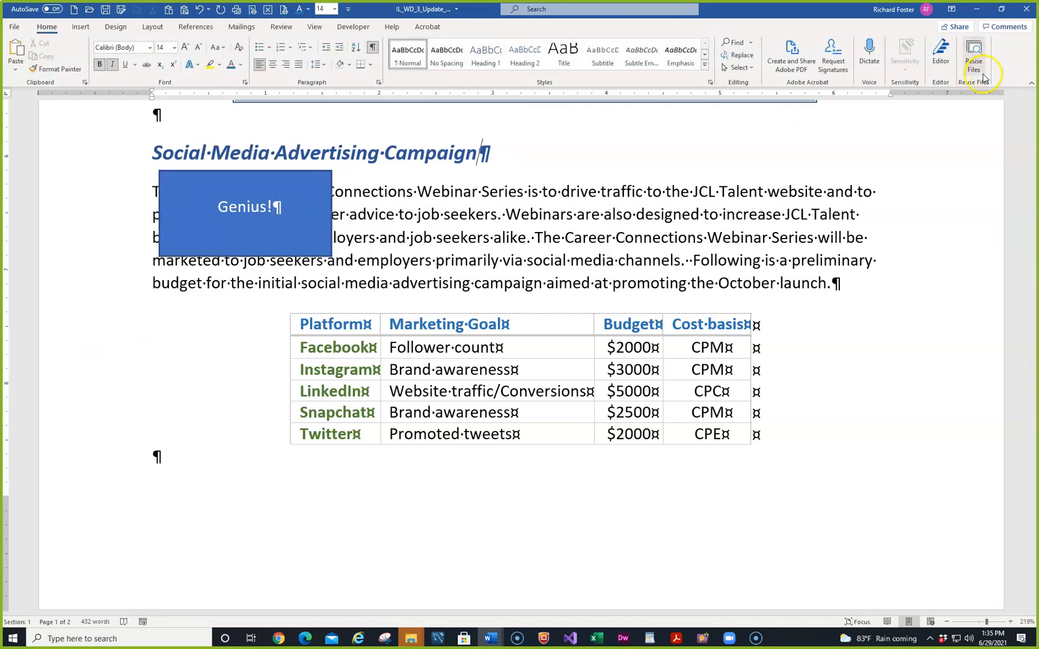
click(315, 183)
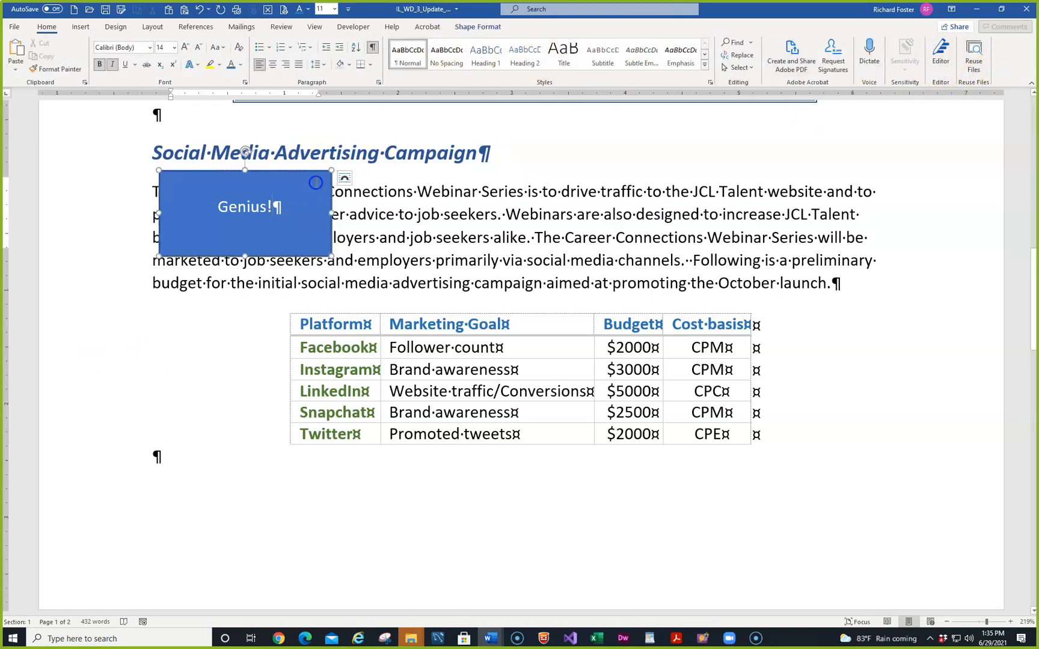
click(1020, 82)
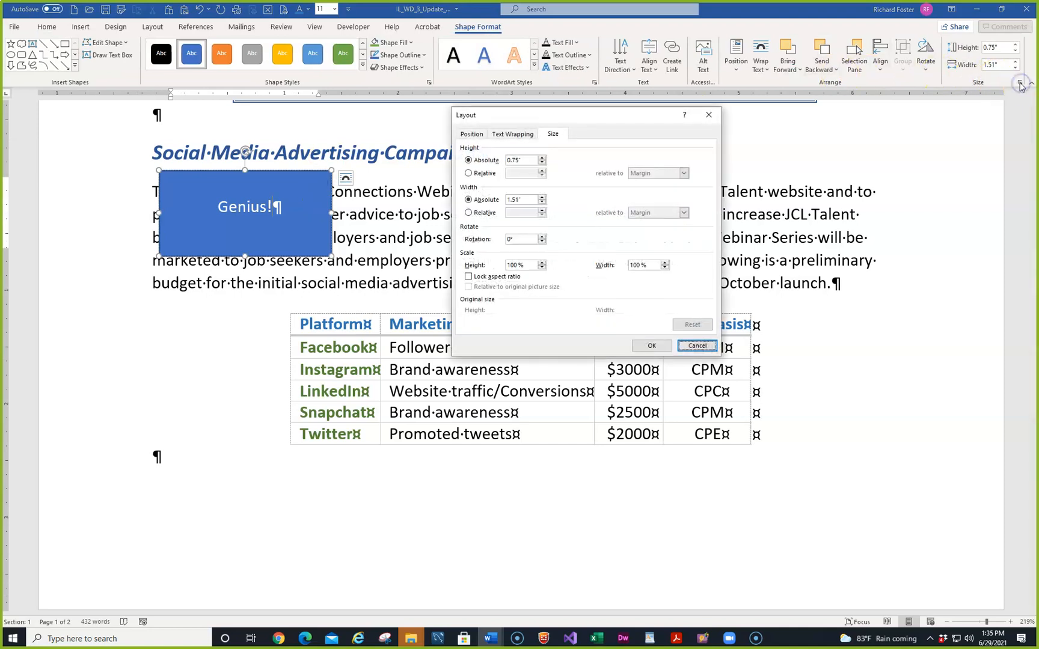
Set the Genius! rectangle's absolute height to 0.6" and width to 1.2" in the Layout dialog
double_click(516, 159)
key(BackSpace)
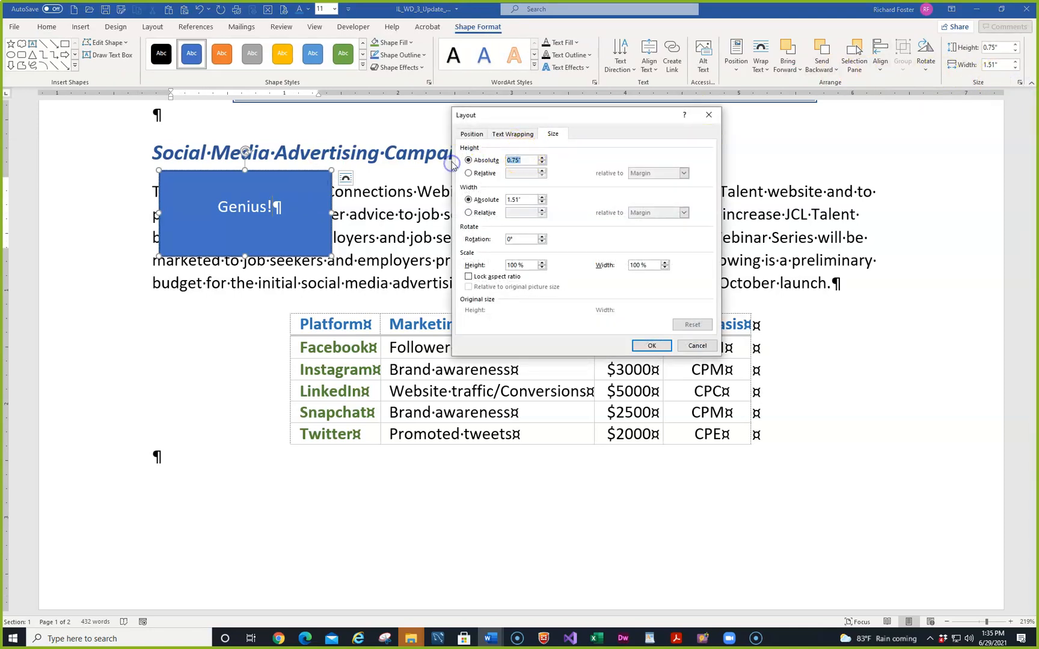
text(.6)
double_click(516, 199)
text(1.2)
click(651, 345)
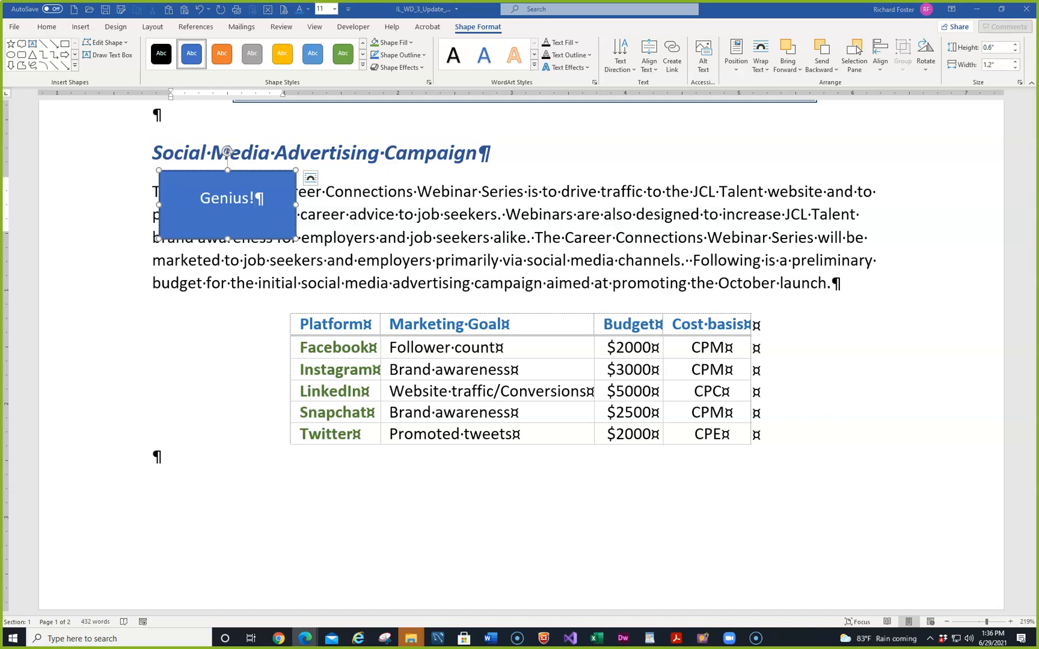
Drag the Genius! rectangle to the right margin beside the Social Media Advertising Campaign heading
click(234, 176)
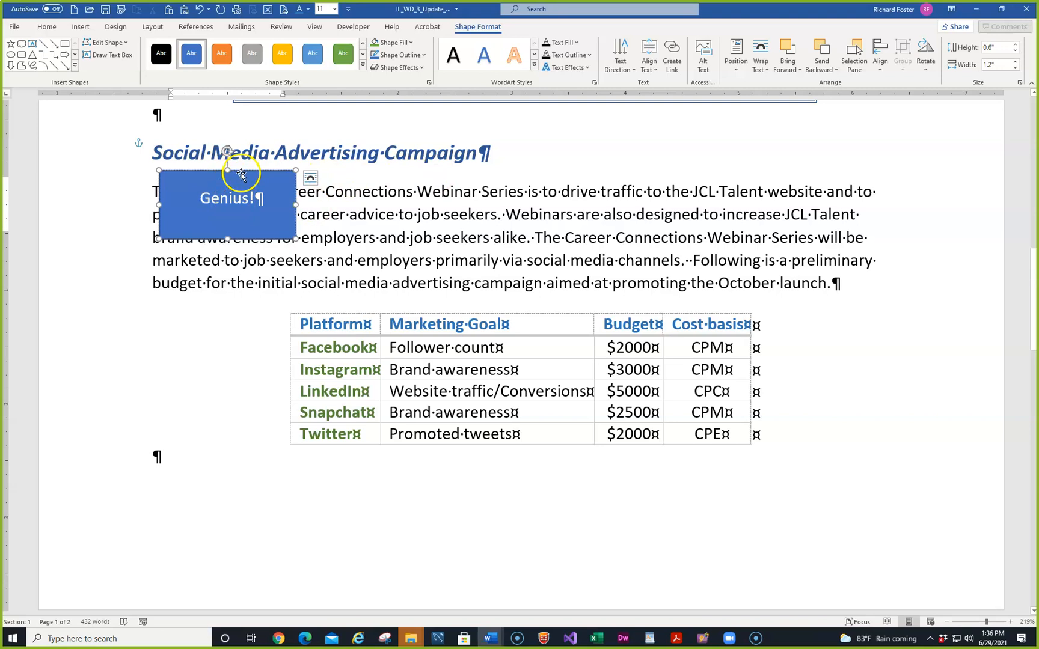
drag(238, 171, 819, 151)
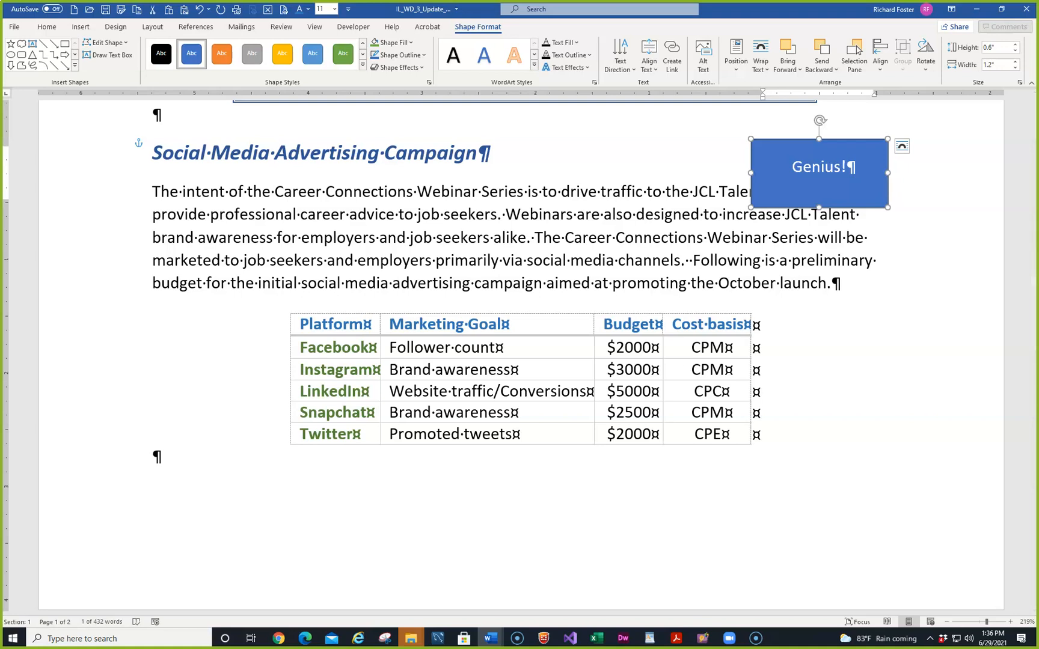
scroll(196, 281, up, 4)
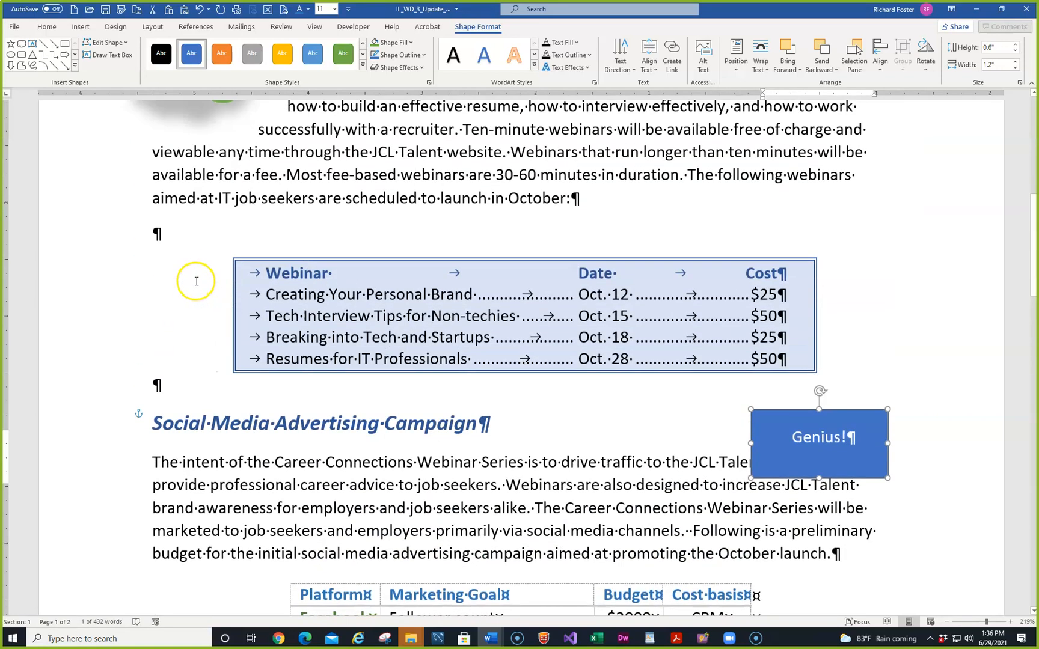
Copy the Great idea! cloud's green fill and shadow onto the Genius! rectangle with Format Painter
scroll(196, 281, up, 3)
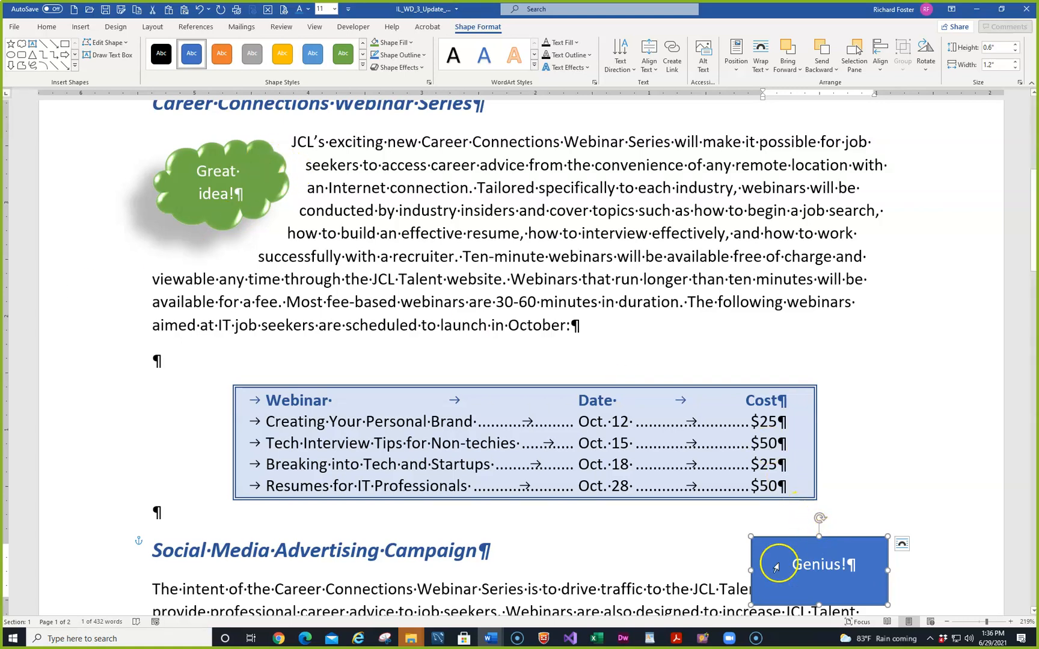
click(178, 156)
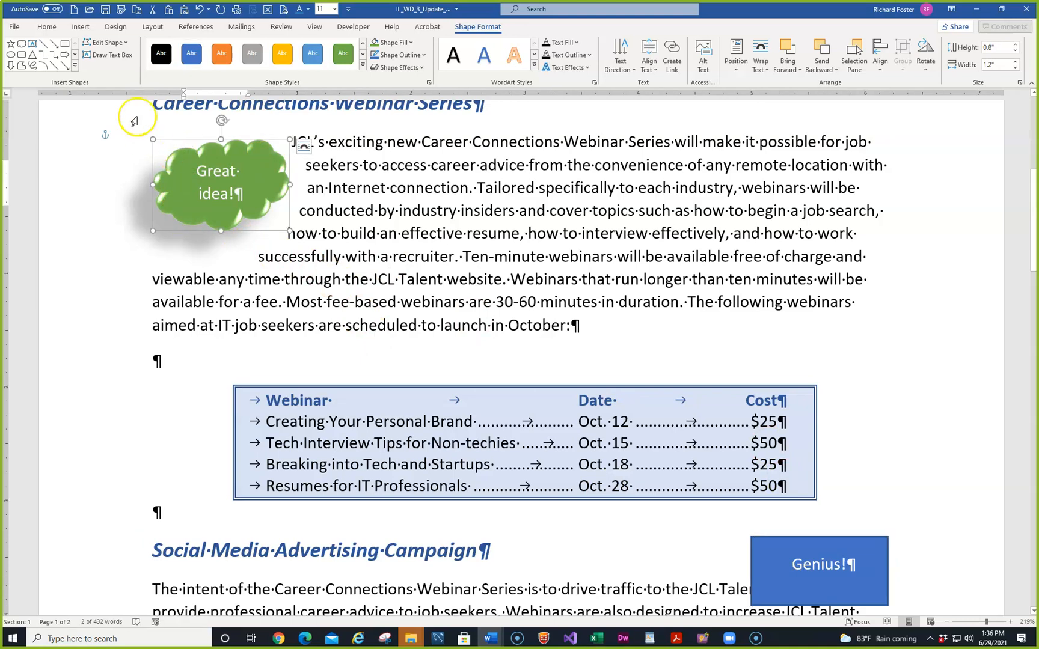
click(46, 28)
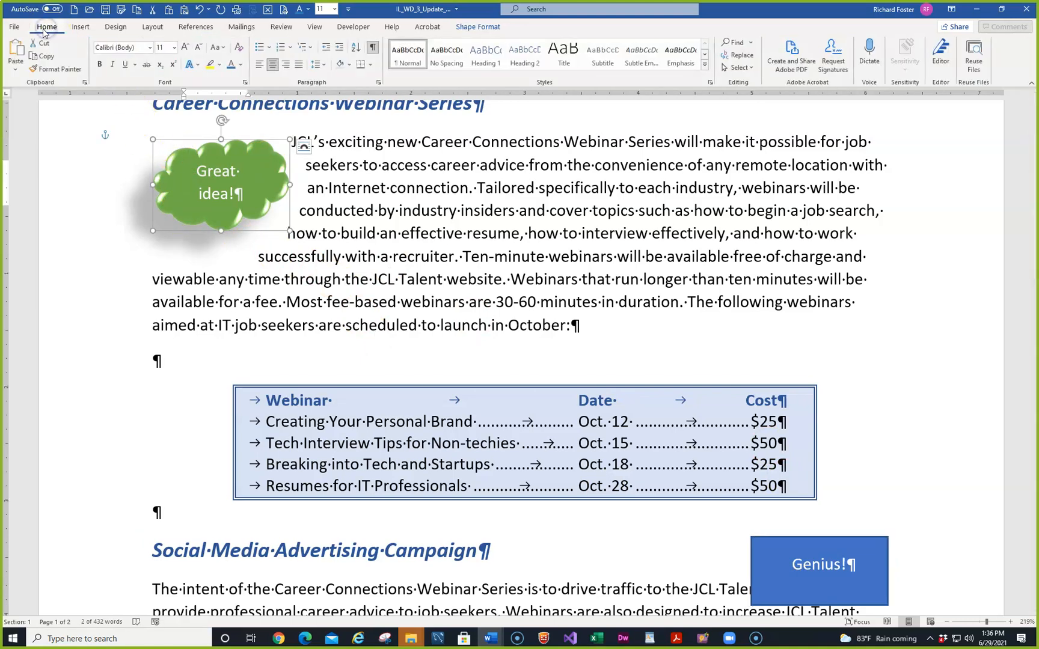
click(51, 69)
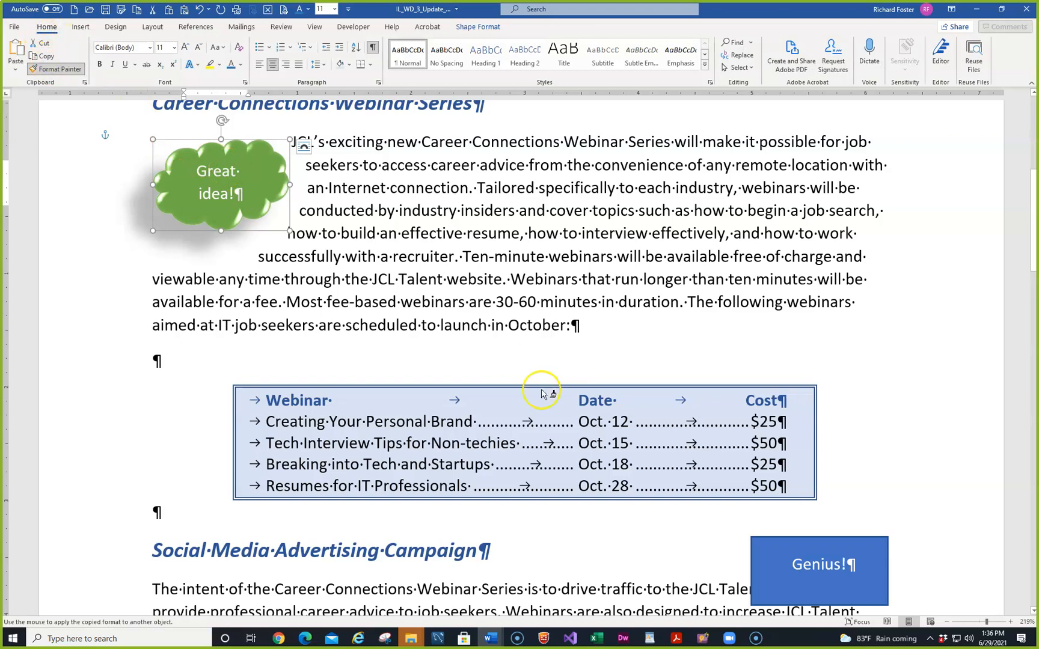
click(750, 544)
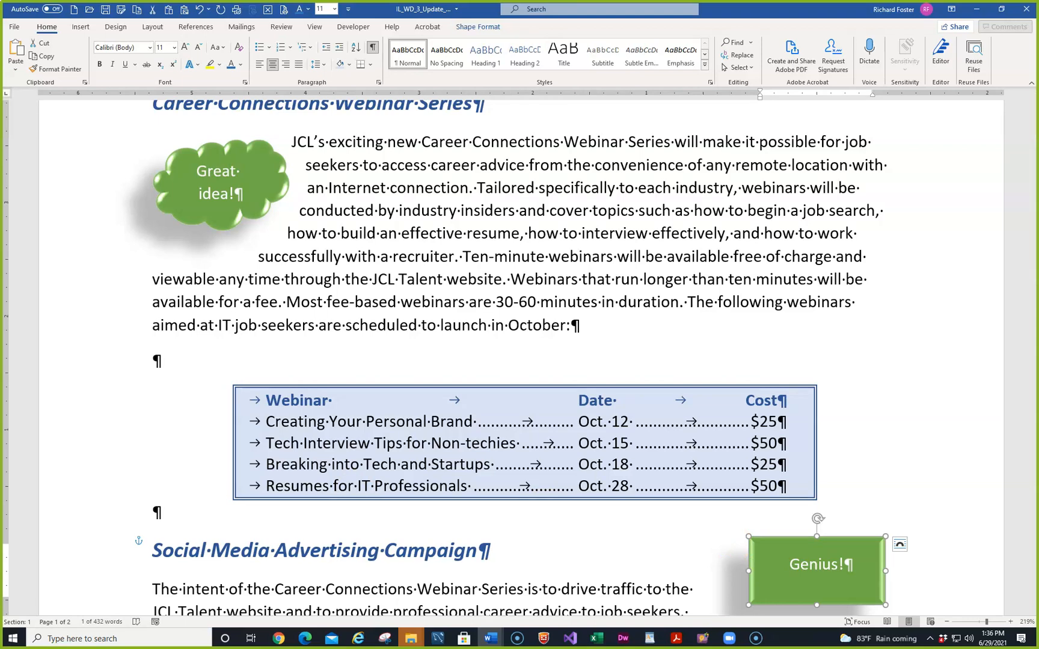
Change the green Genius! rectangle into a Cloud shape using Edit Shape > Change Shape
click(773, 549)
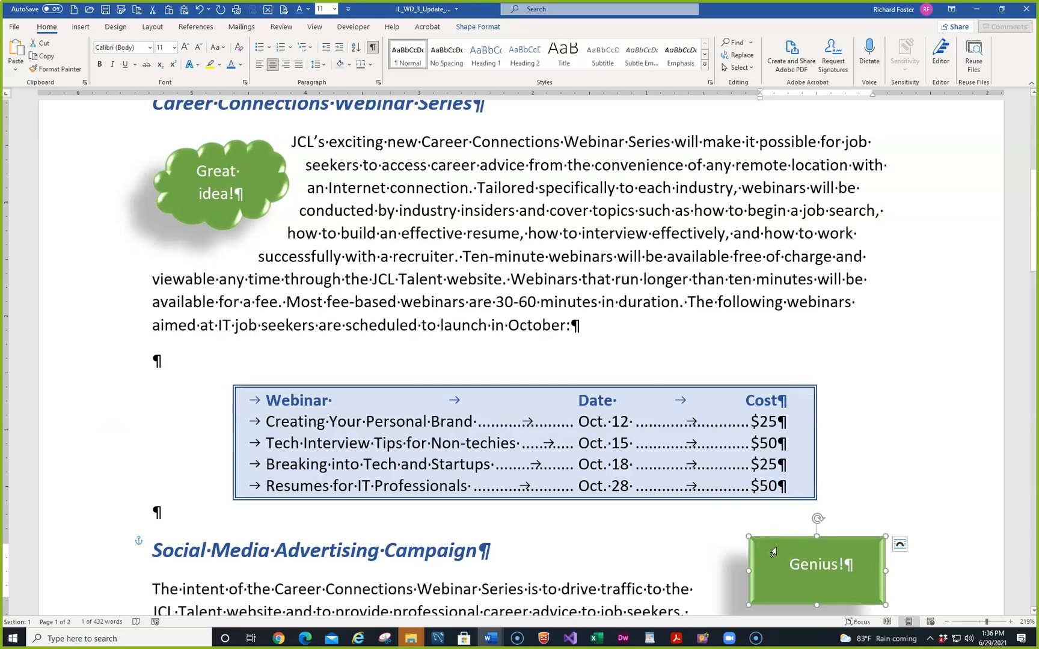
click(474, 28)
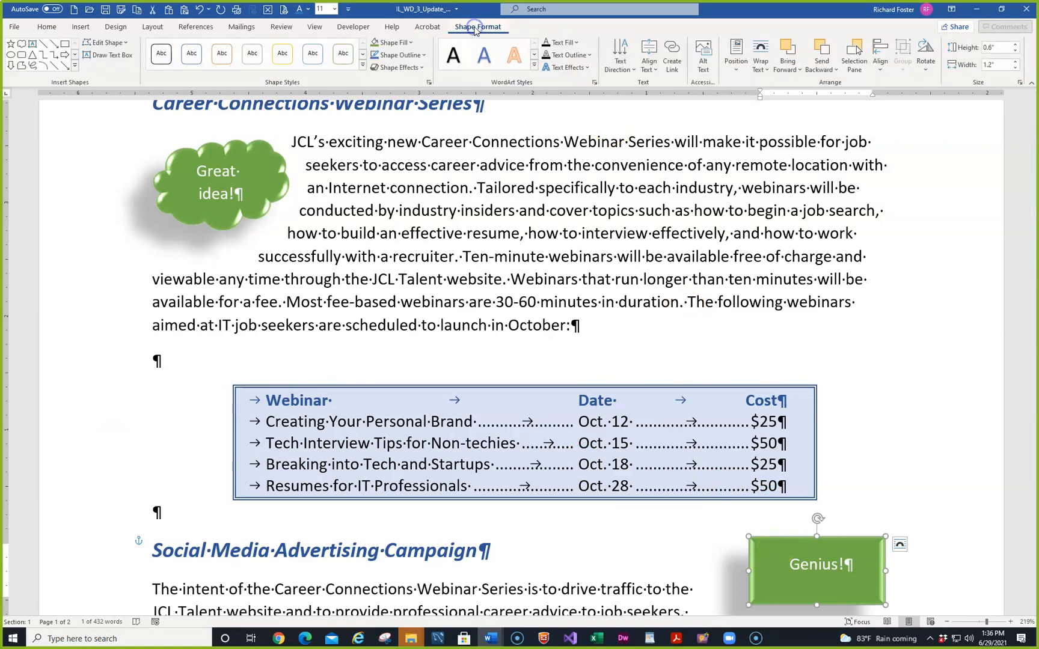
click(119, 43)
click(123, 58)
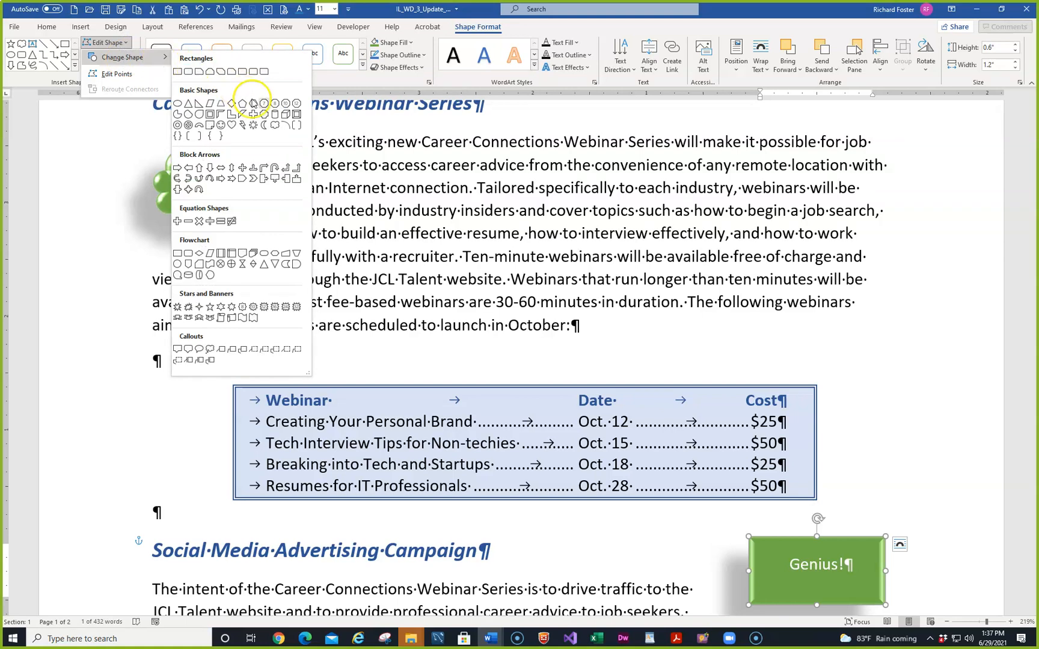
click(274, 125)
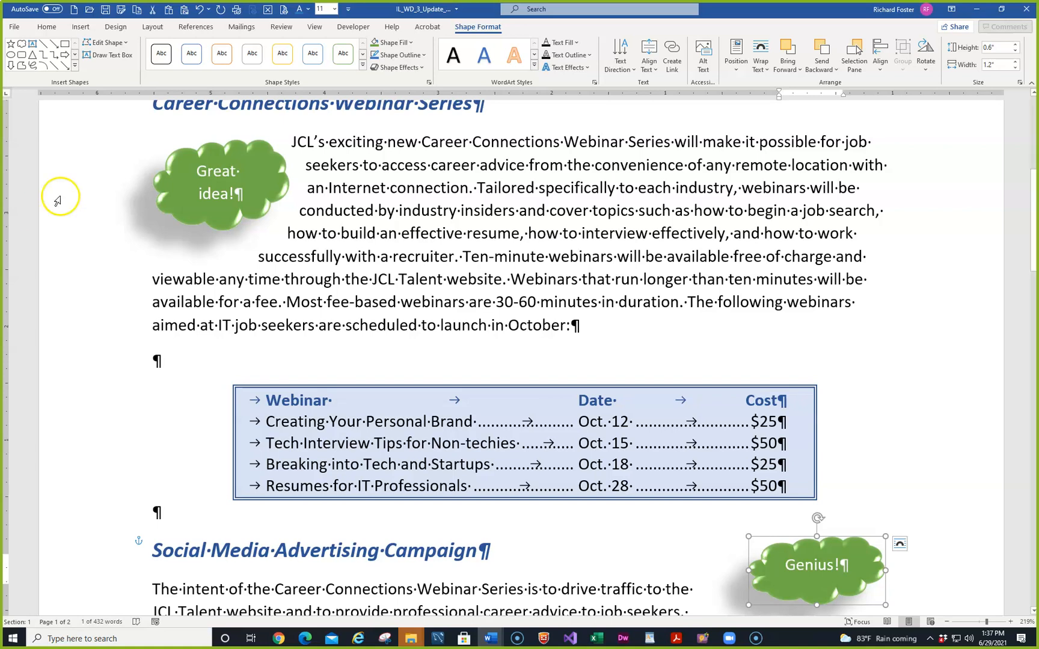
Reshape Great idea! into a Thought Bubble: Cloud with its tail pulled down, then save
double_click(184, 171)
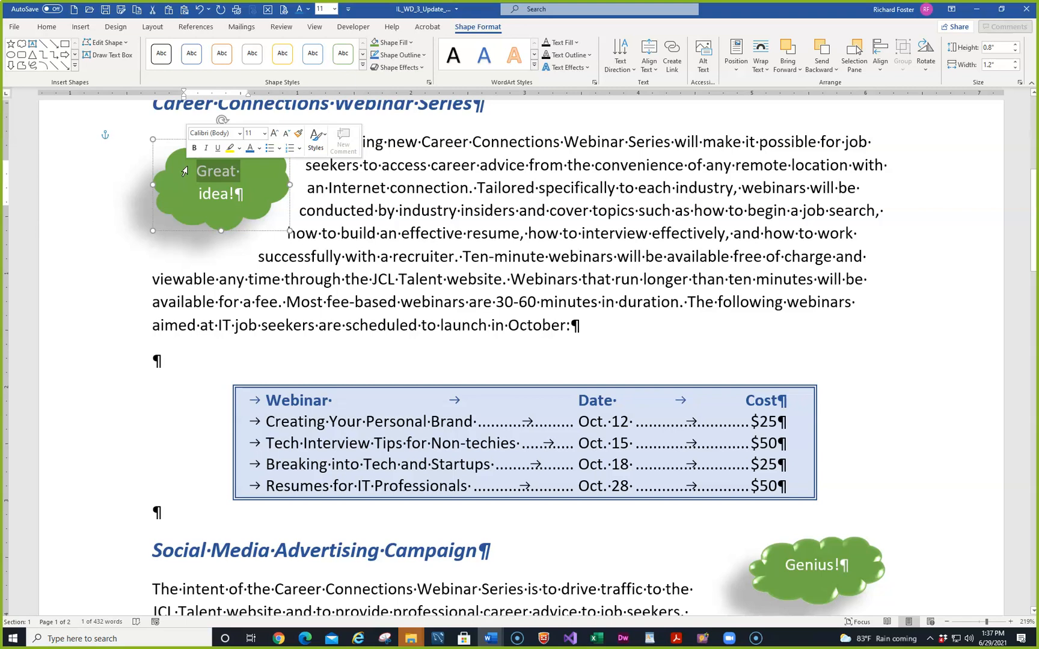
click(126, 43)
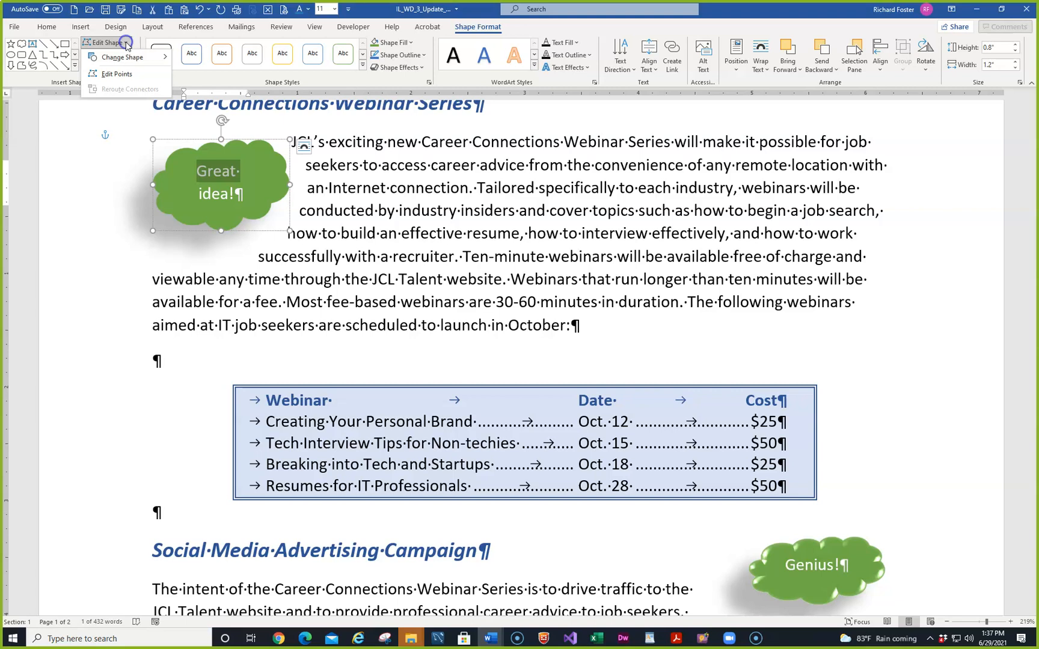
mouse_move(123, 57)
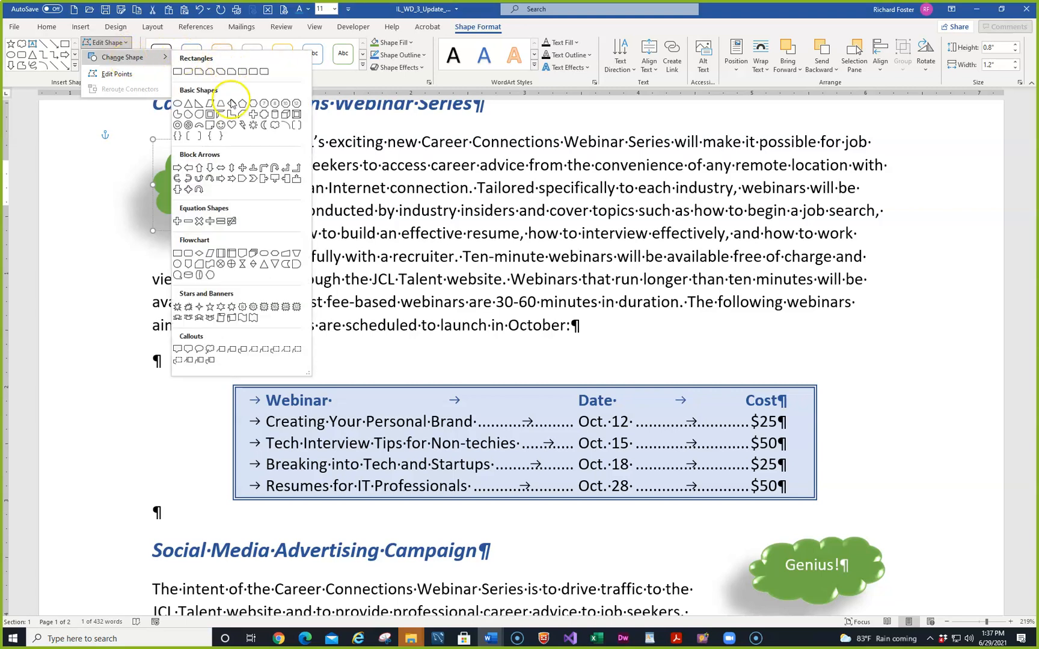
click(210, 350)
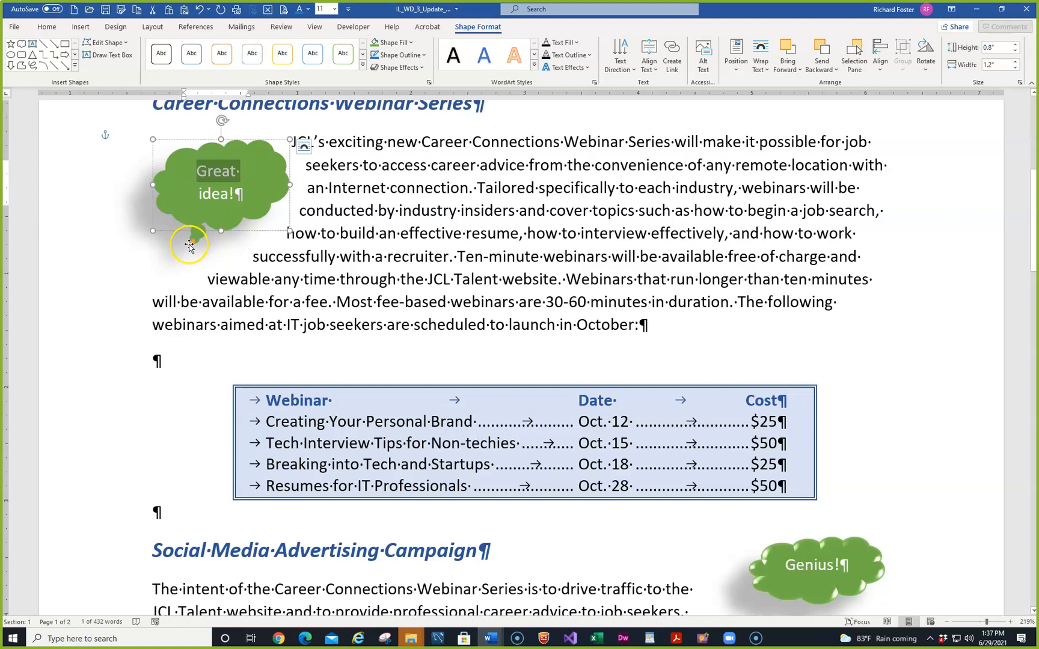
drag(193, 243, 180, 254)
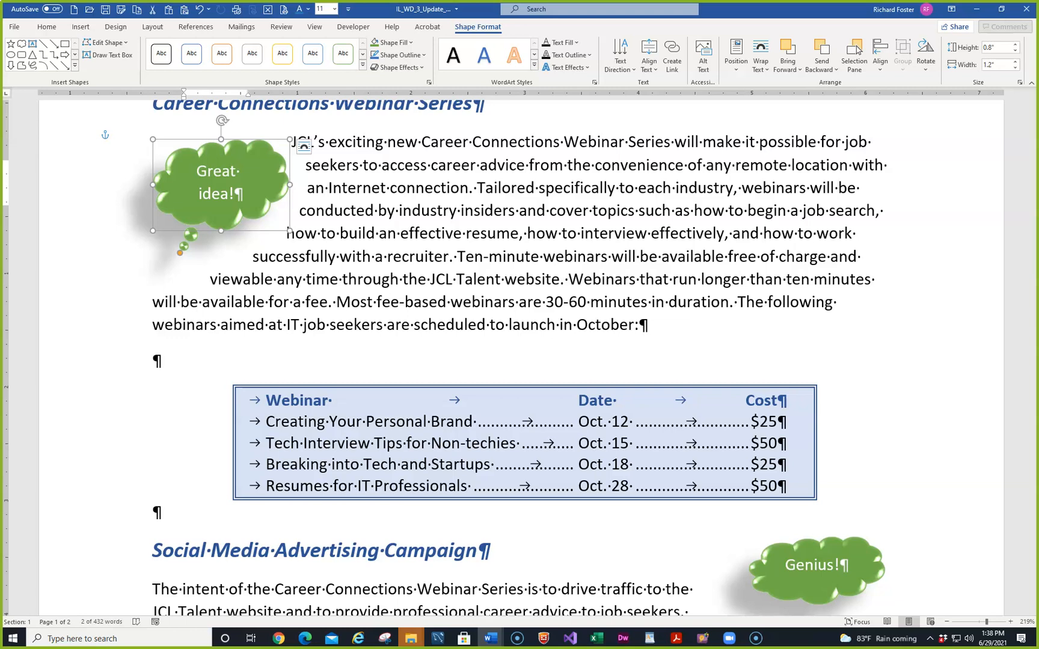
click(107, 11)
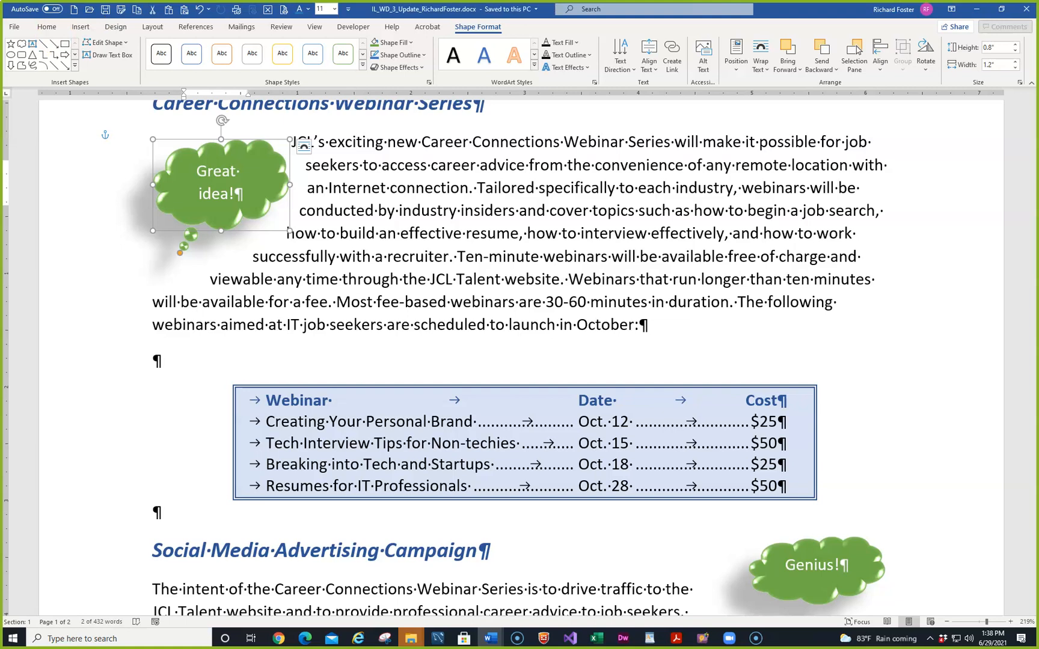
Scroll to the Technical Careers Division Personnel section on page 2 and bring up the Insert commands
key(alt+Tab)
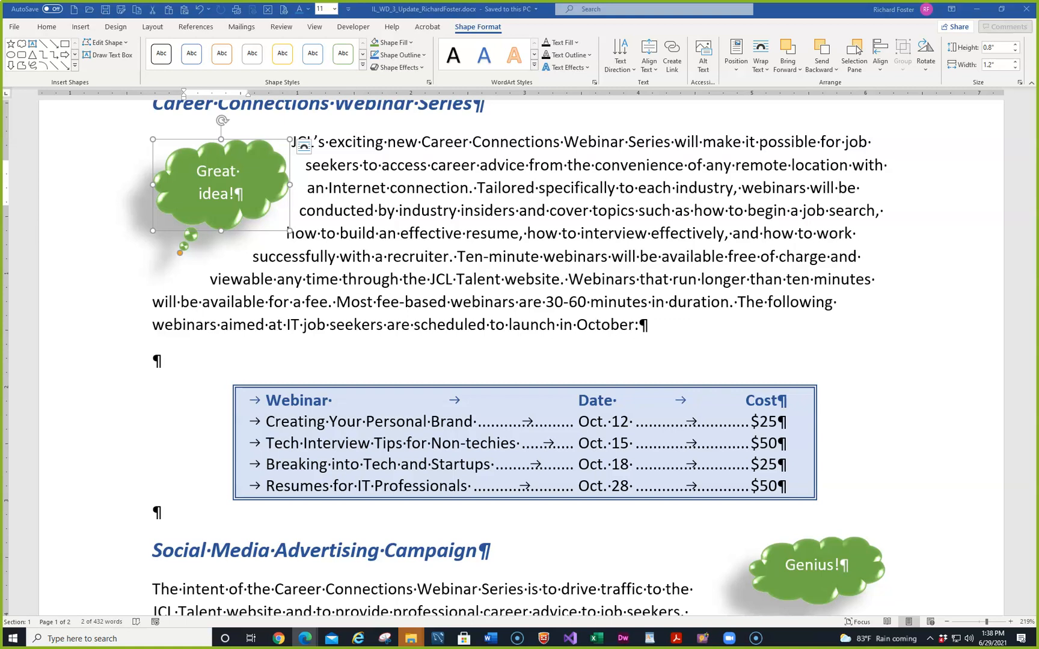
scroll(427, 257, down, 1)
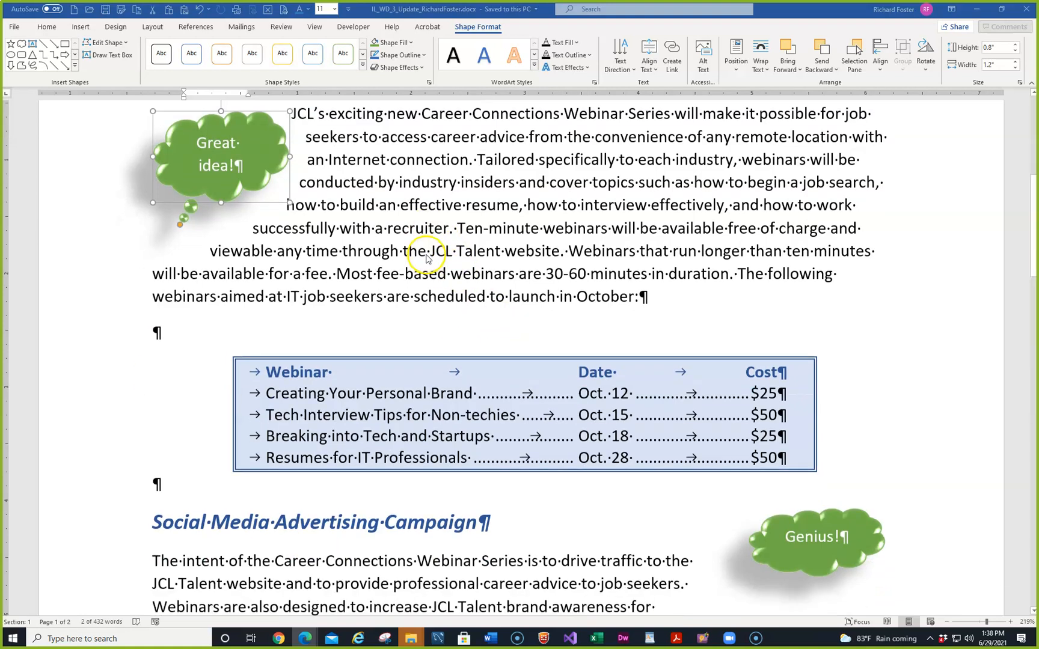
scroll(426, 258, down, 15)
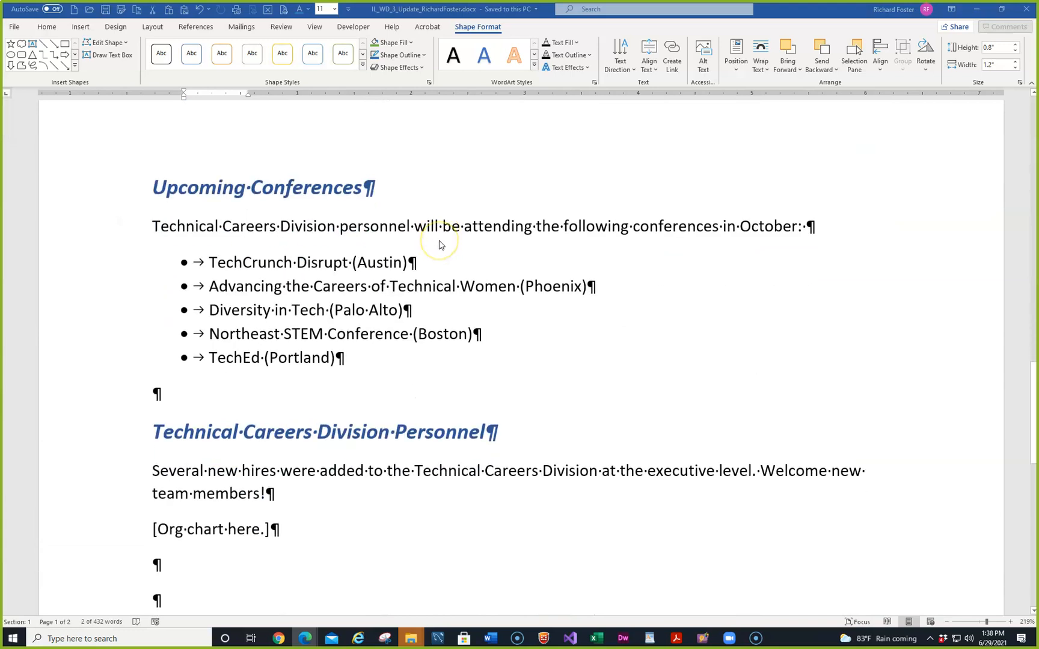
scroll(439, 245, down, 2)
click(144, 371)
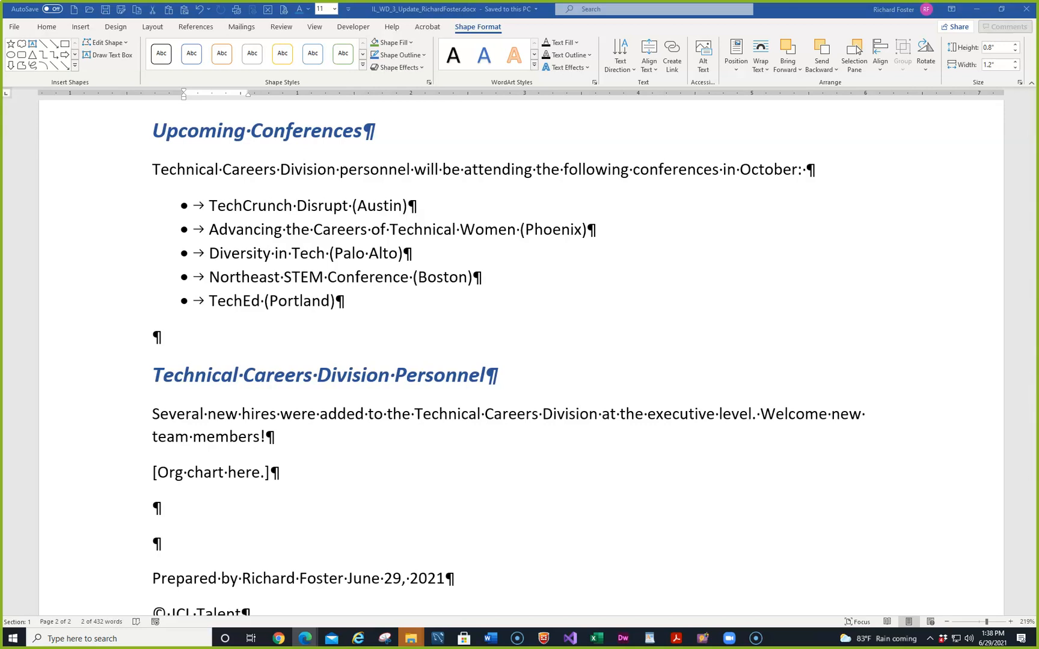
click(83, 28)
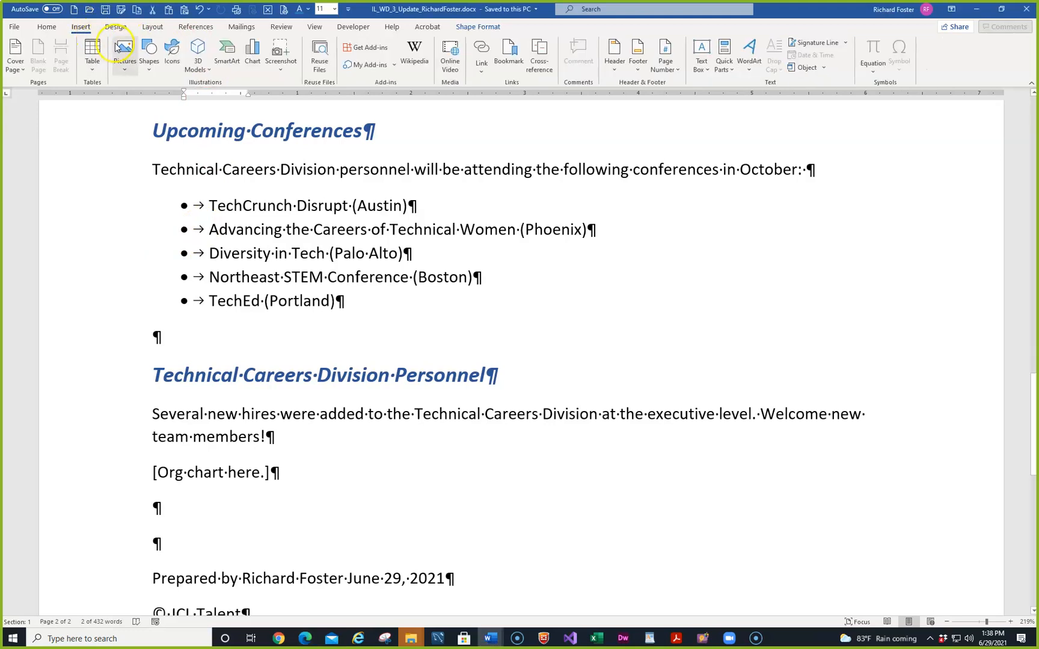
Insert a blue 5-point star from Stars and Banners above the Personnel heading and copy it
click(149, 53)
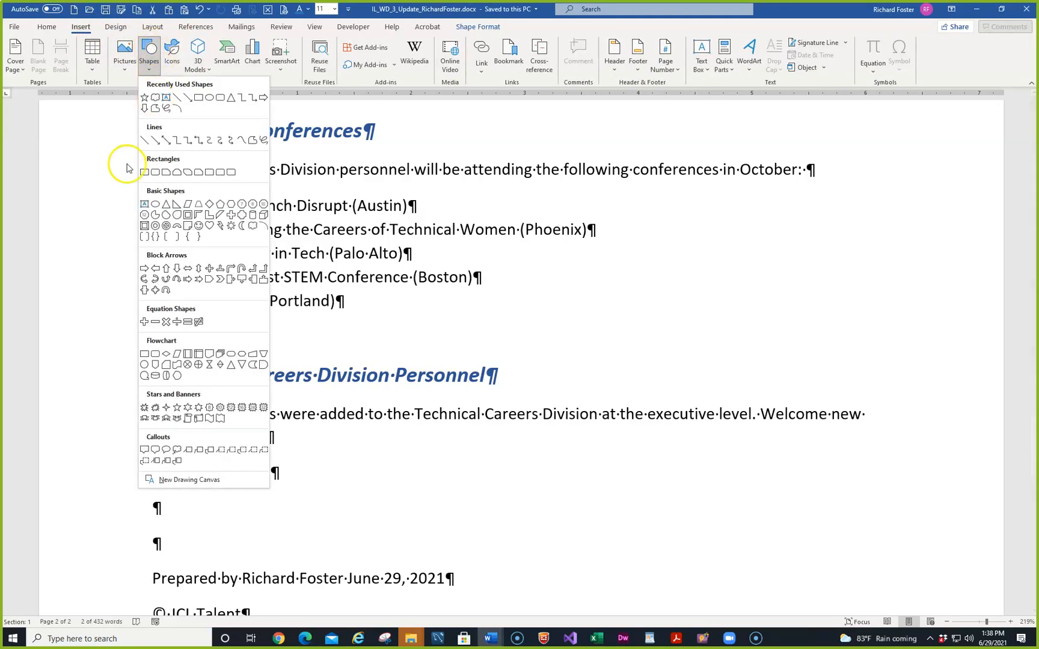
click(176, 409)
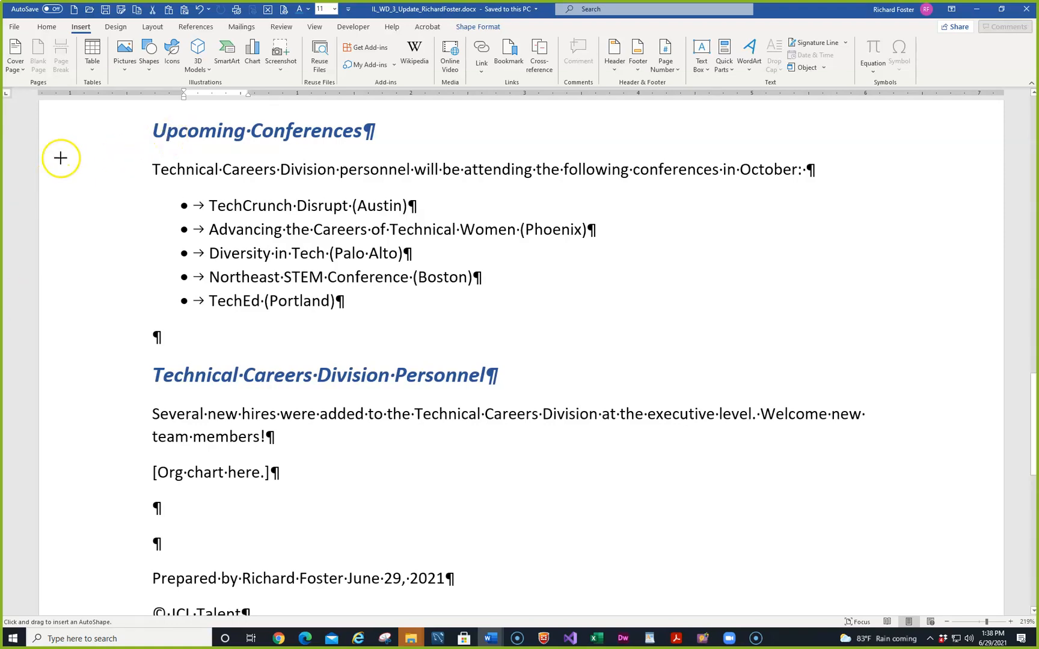
click(188, 338)
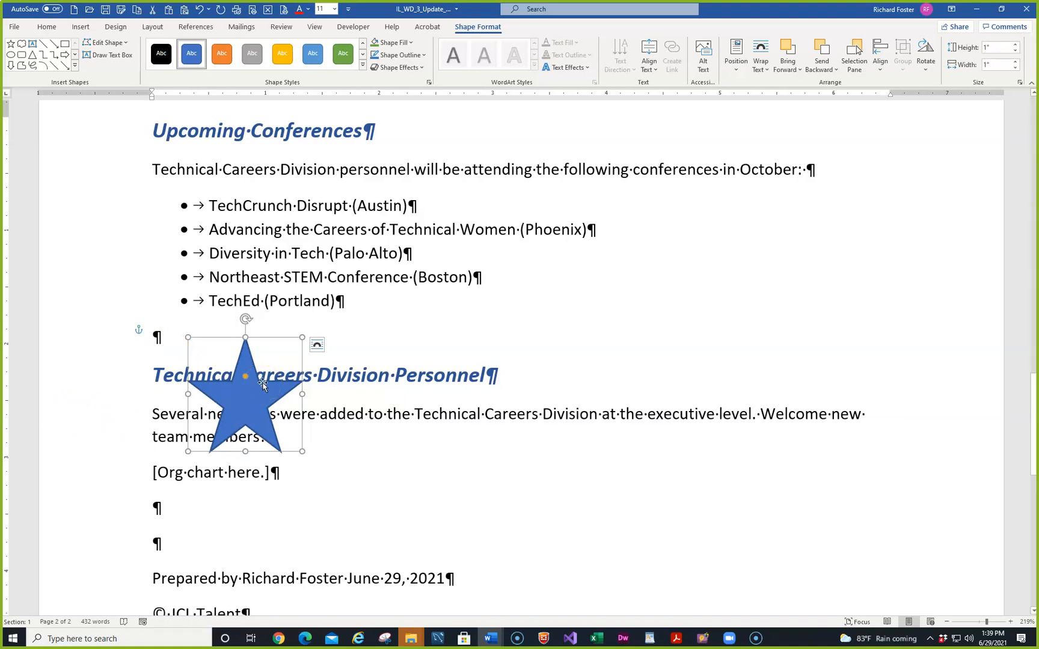
key(ctrl+c)
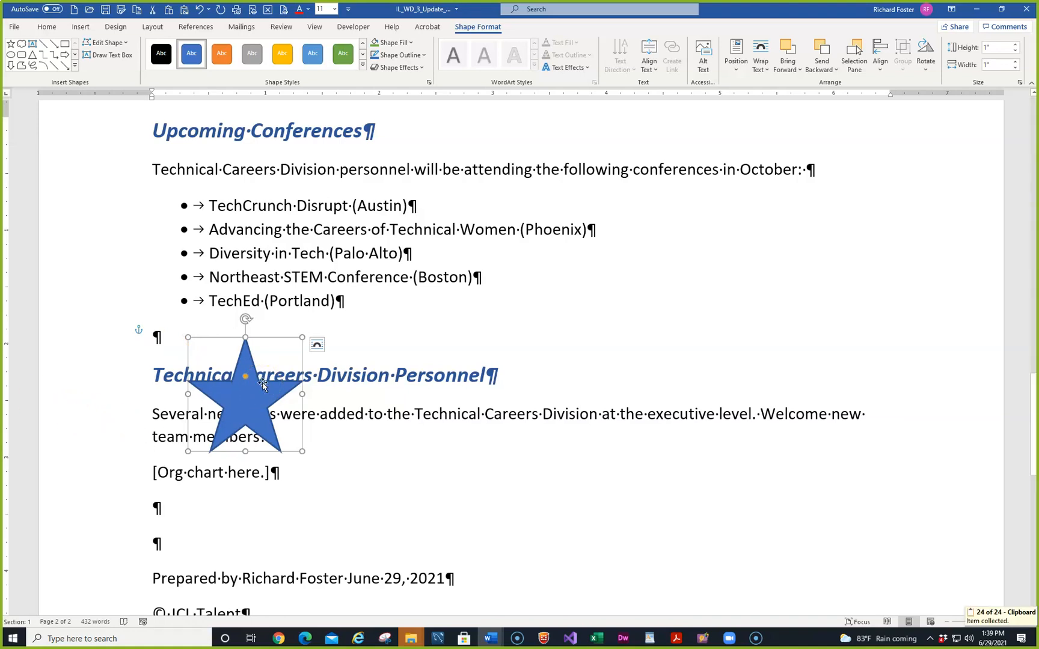
Paste star duplicates and line up three blue stars in a row beside the conference bullet list
key(ctrl+v)
key(ctrl+v)
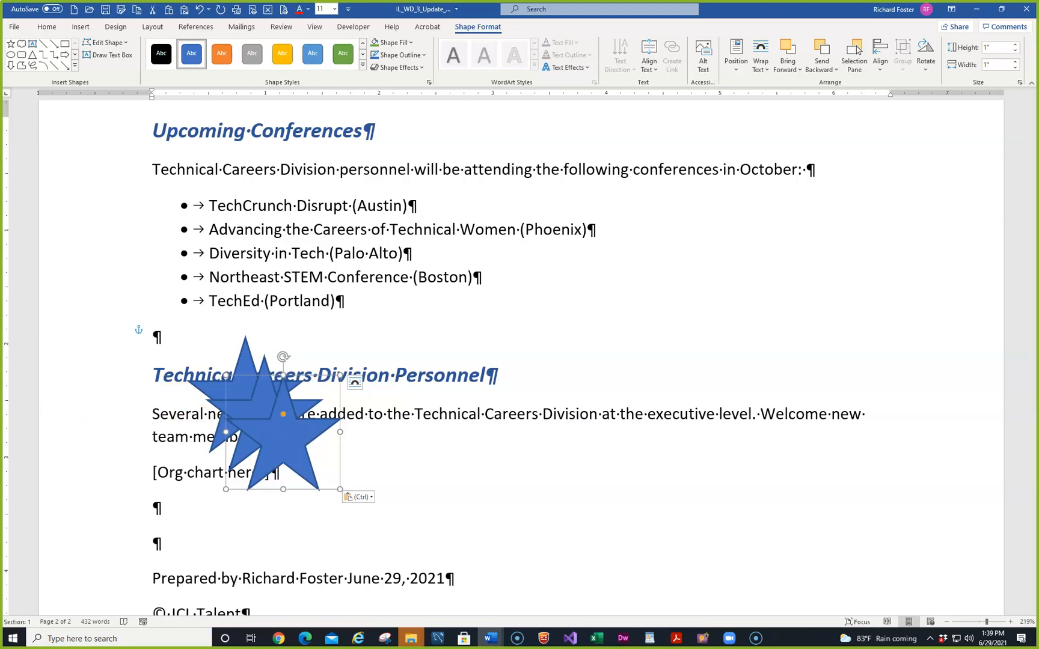
drag(274, 413, 534, 322)
drag(589, 289, 663, 248)
drag(271, 405, 791, 246)
drag(243, 411, 923, 255)
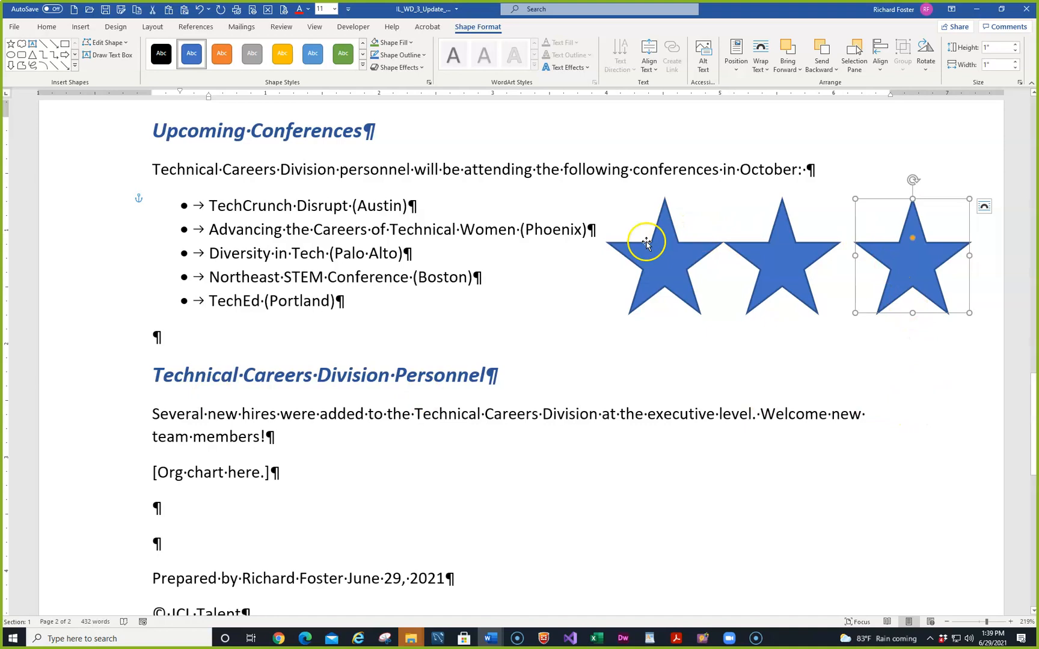
click(659, 257)
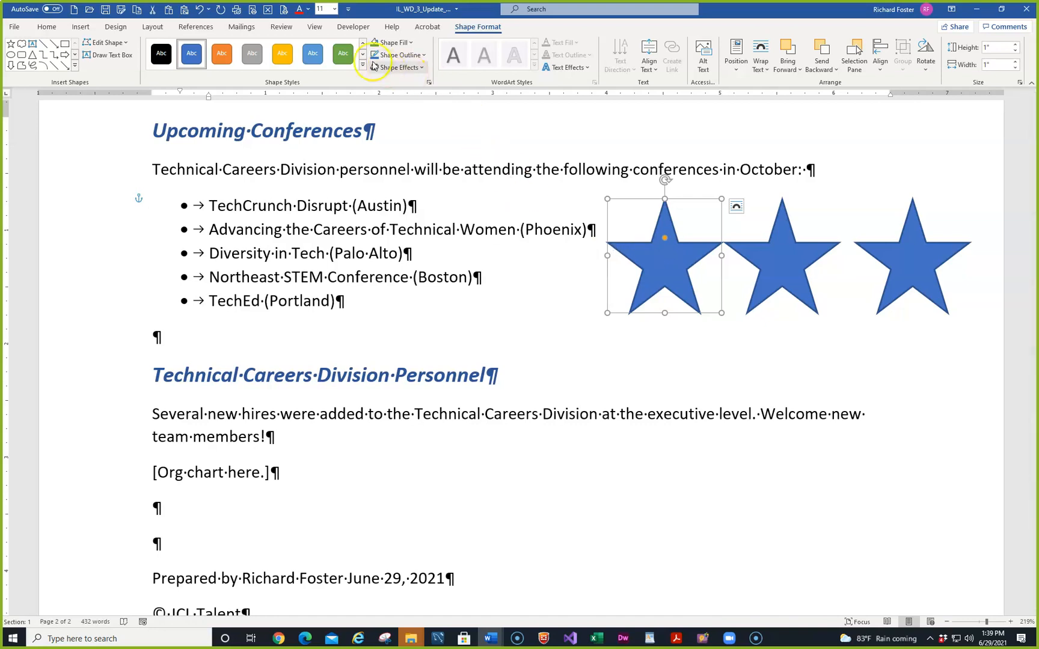
Color the leftmost star green and the middle star gold with Shape Styles
click(343, 54)
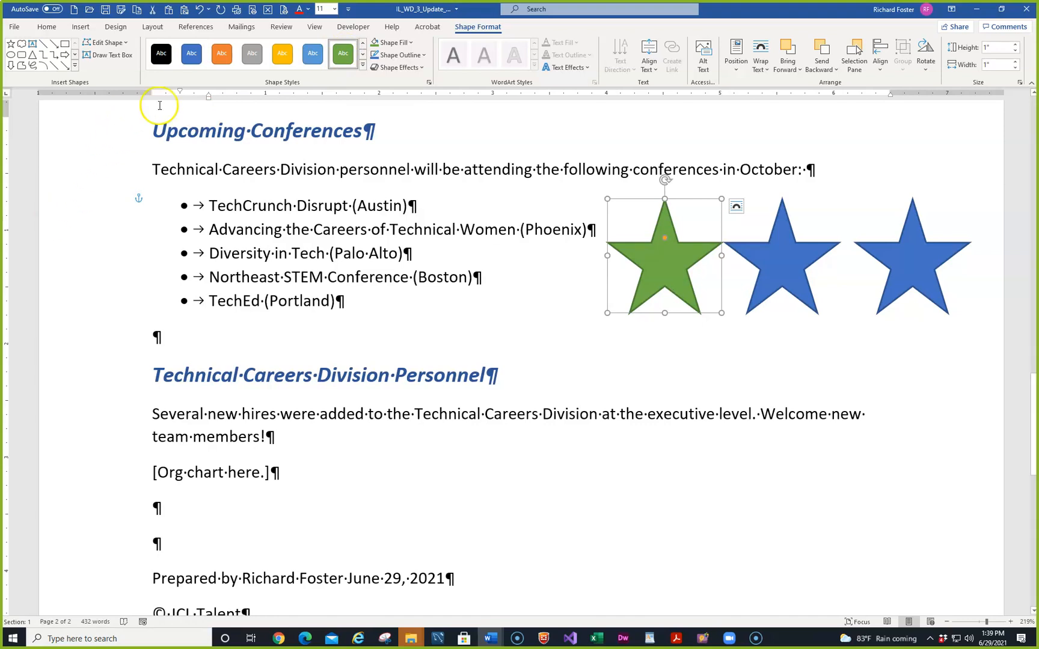
click(776, 255)
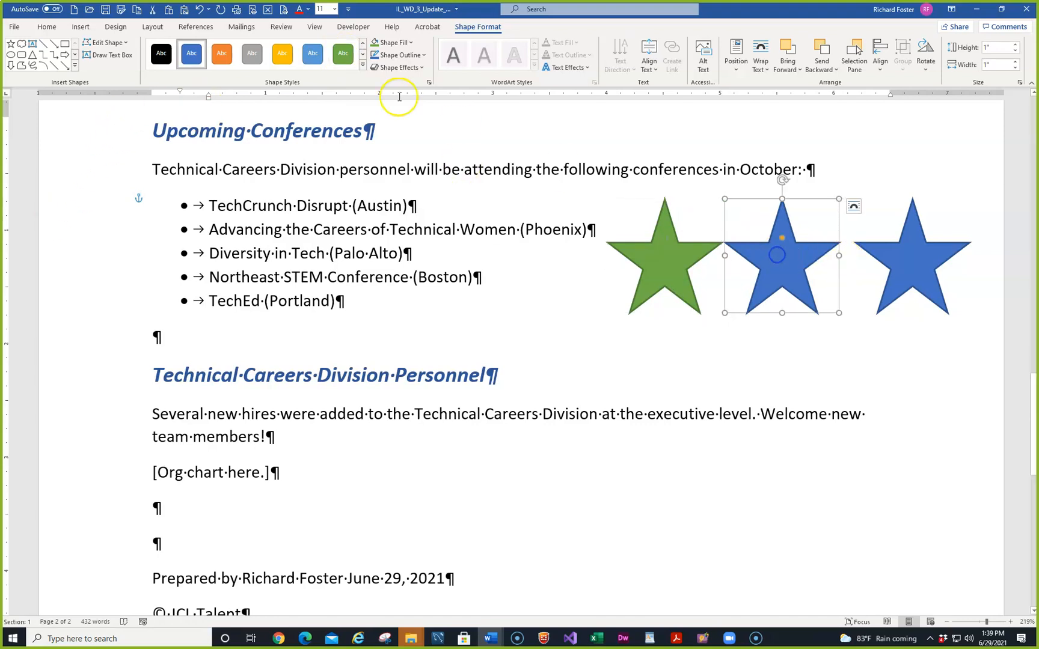
click(288, 55)
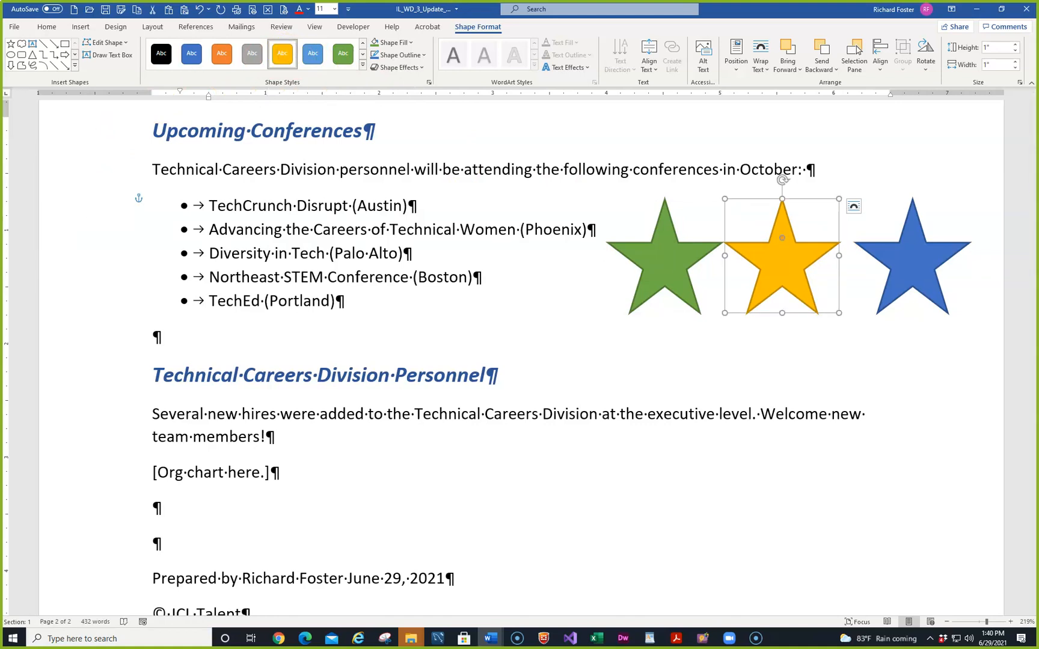
drag(1, 111, 577, 109)
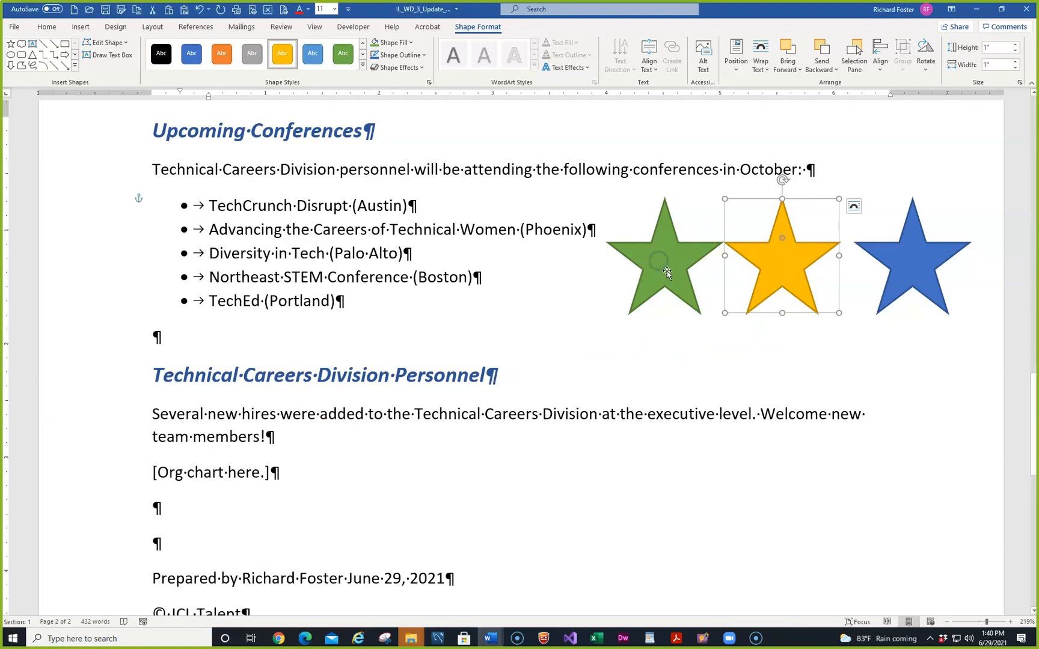
Try out the green and gold stars' yellow point adjustment handles
click(666, 256)
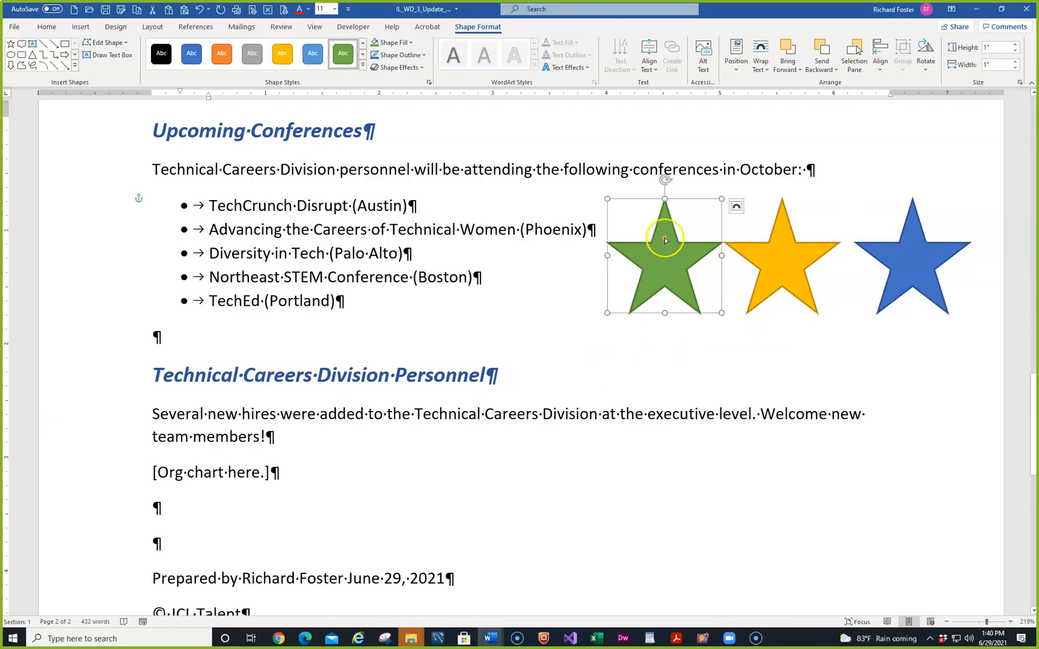
drag(664, 238, 665, 232)
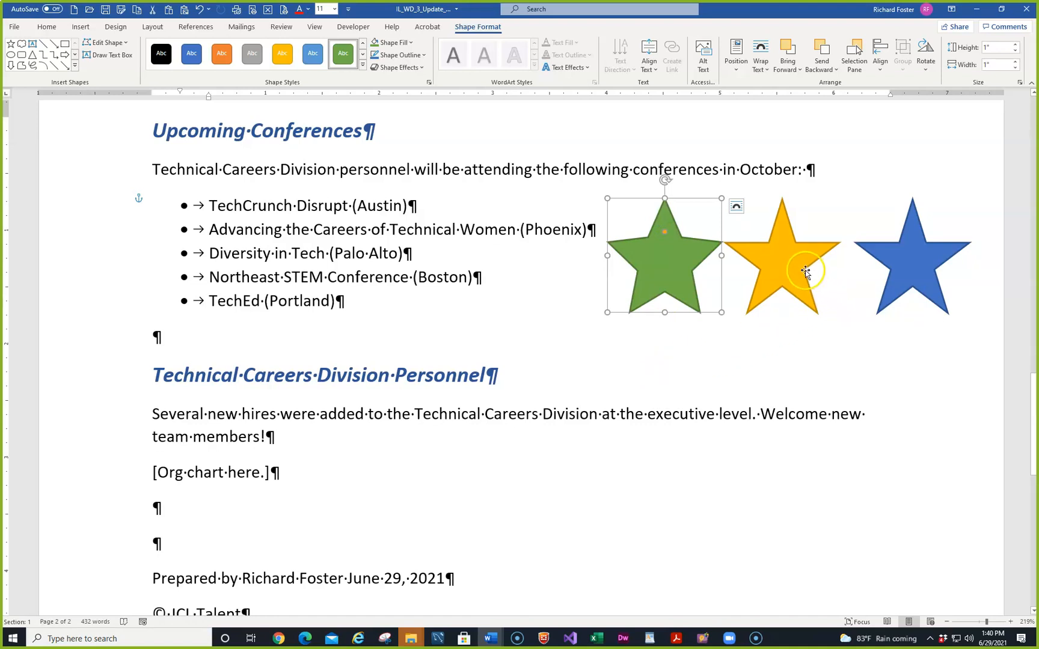
click(780, 258)
drag(781, 239, 783, 243)
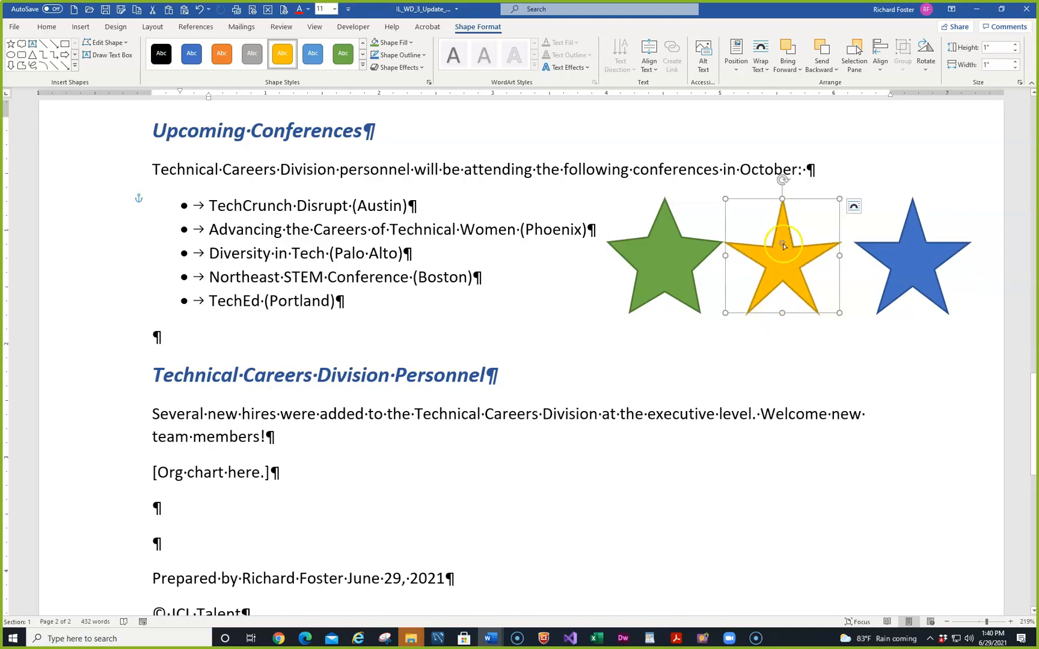
click(783, 243)
drag(782, 243, 783, 241)
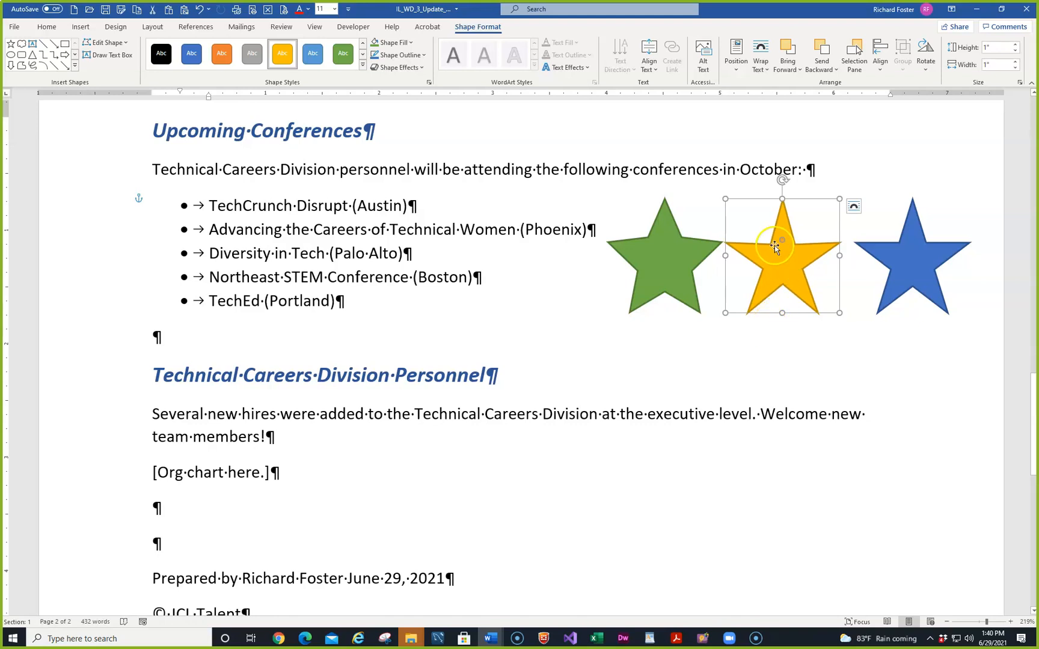
click(782, 240)
drag(782, 240, 781, 240)
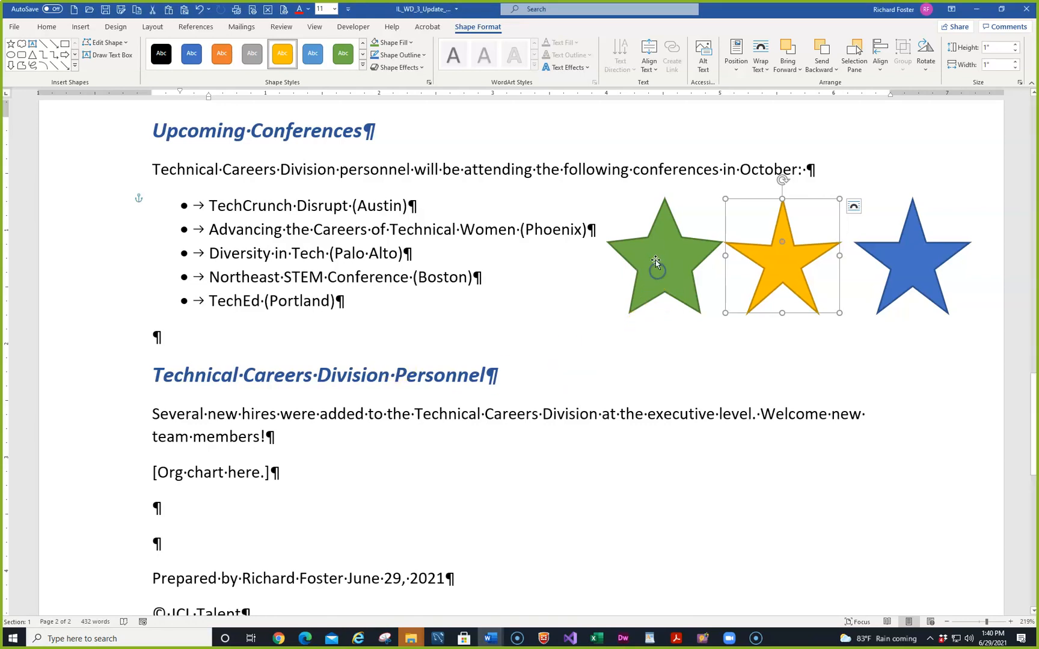
Tilt the green star counter-clockwise and the blue star clockwise using their rotation handles
click(659, 237)
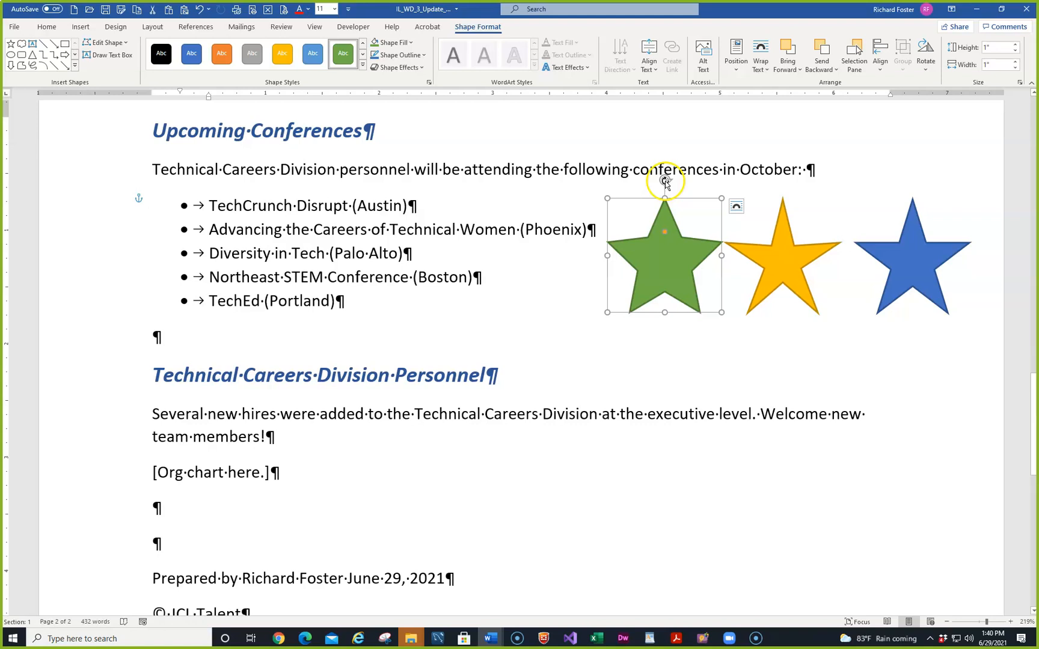
drag(664, 181, 640, 184)
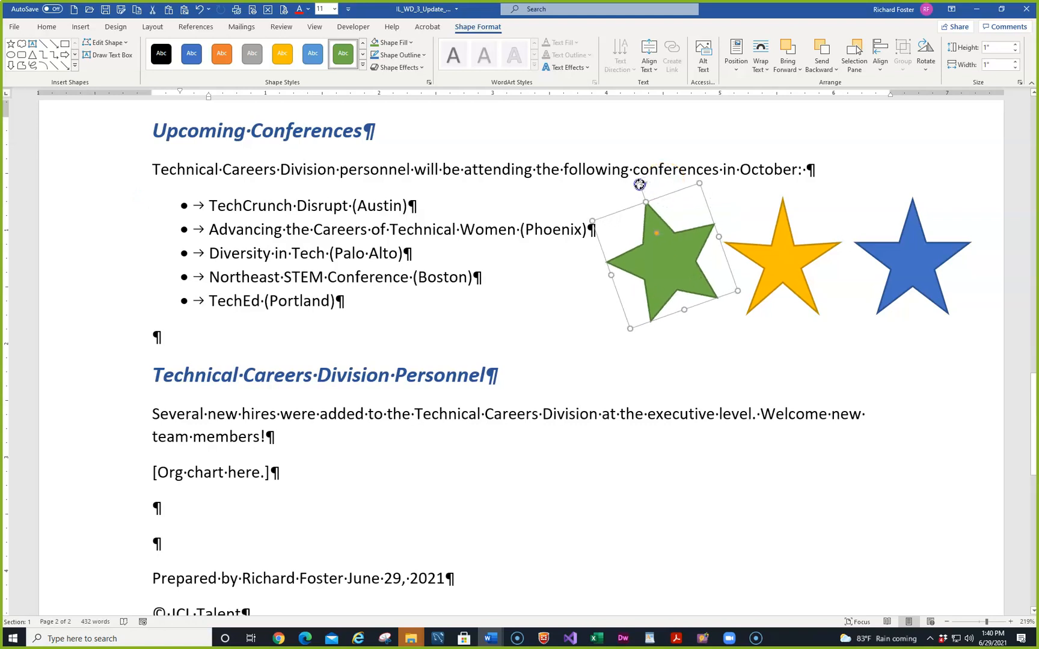
click(884, 250)
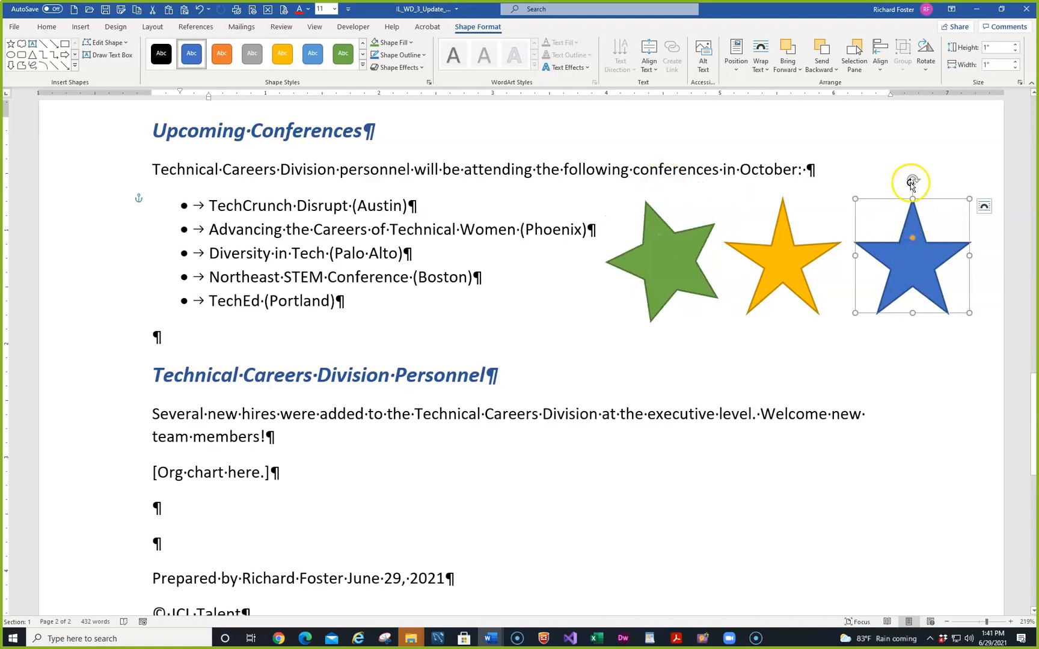
drag(912, 182, 936, 184)
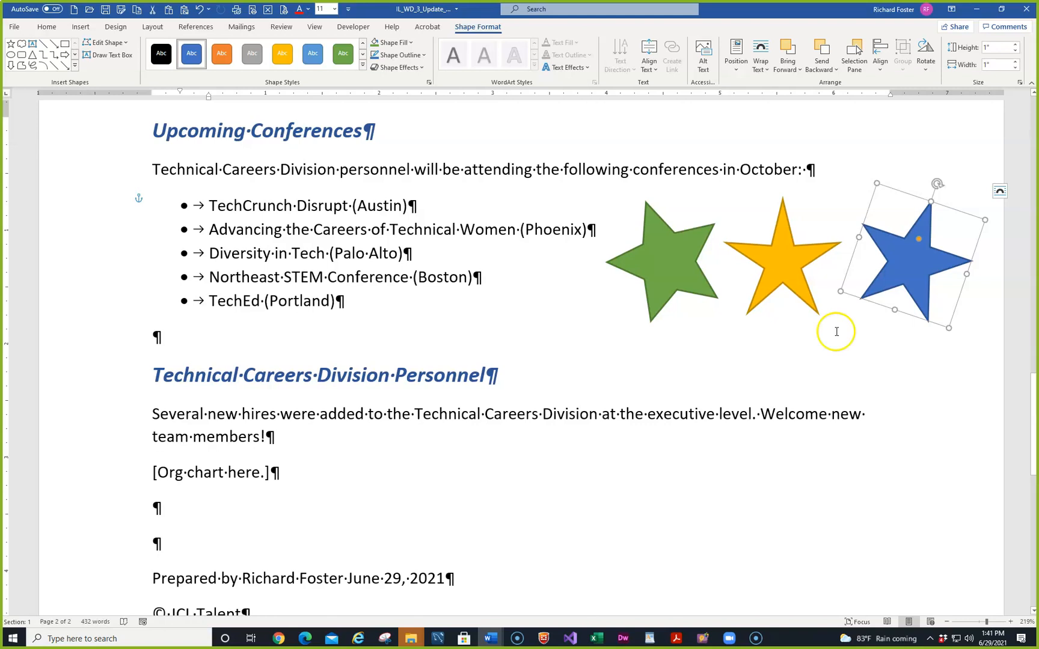
click(927, 71)
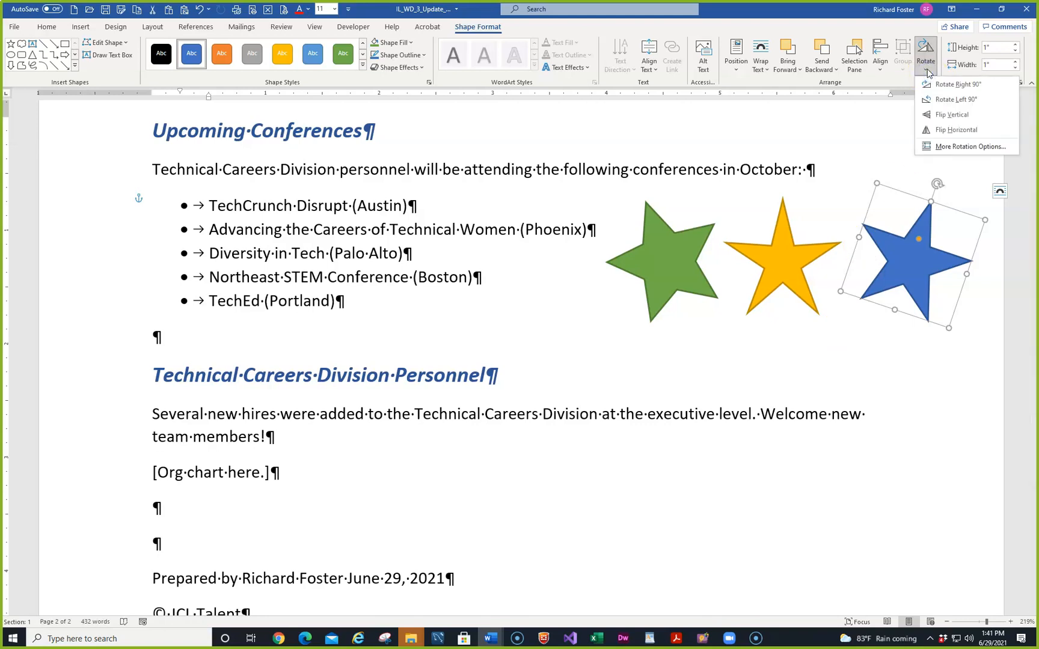
click(953, 146)
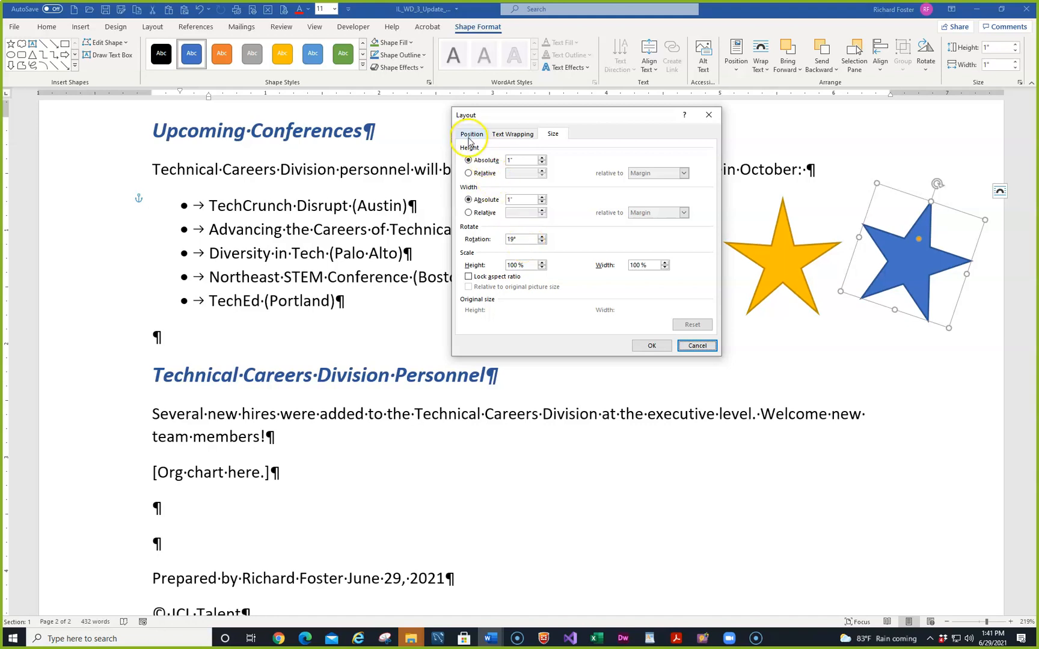
click(695, 345)
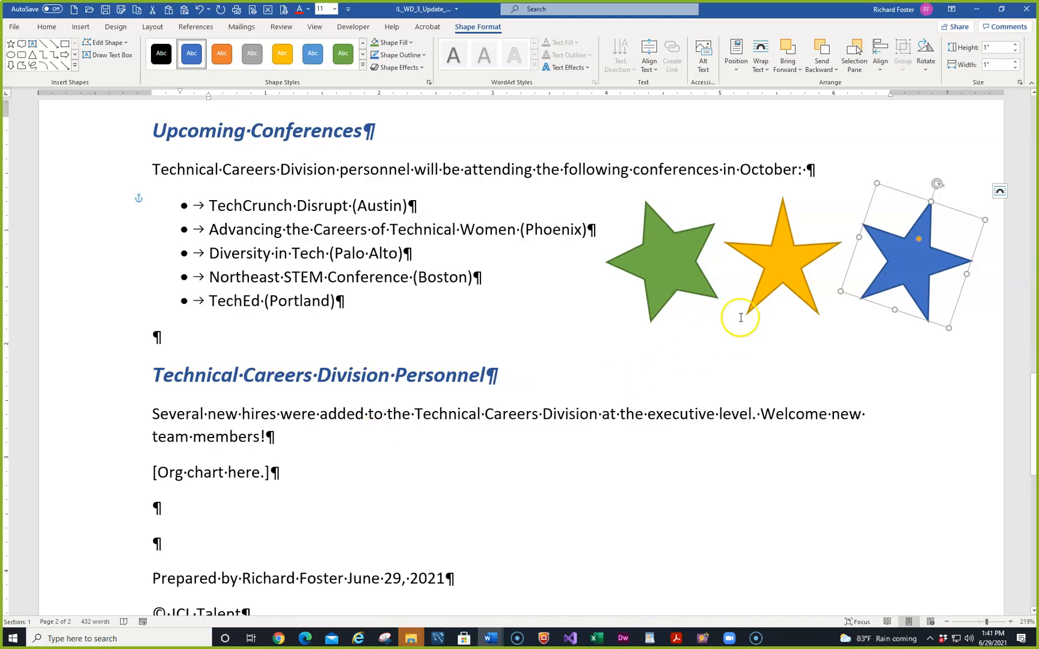
Overlap the yellow and blue stars on the green star, sending green backward and blue forward
drag(661, 267, 652, 272)
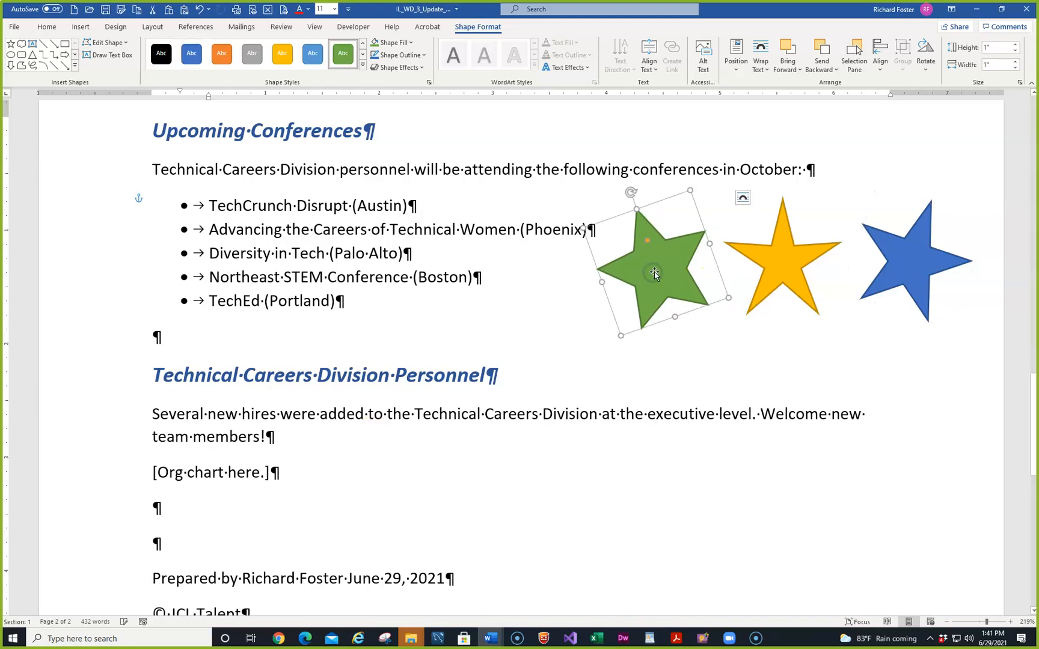
drag(786, 251, 720, 256)
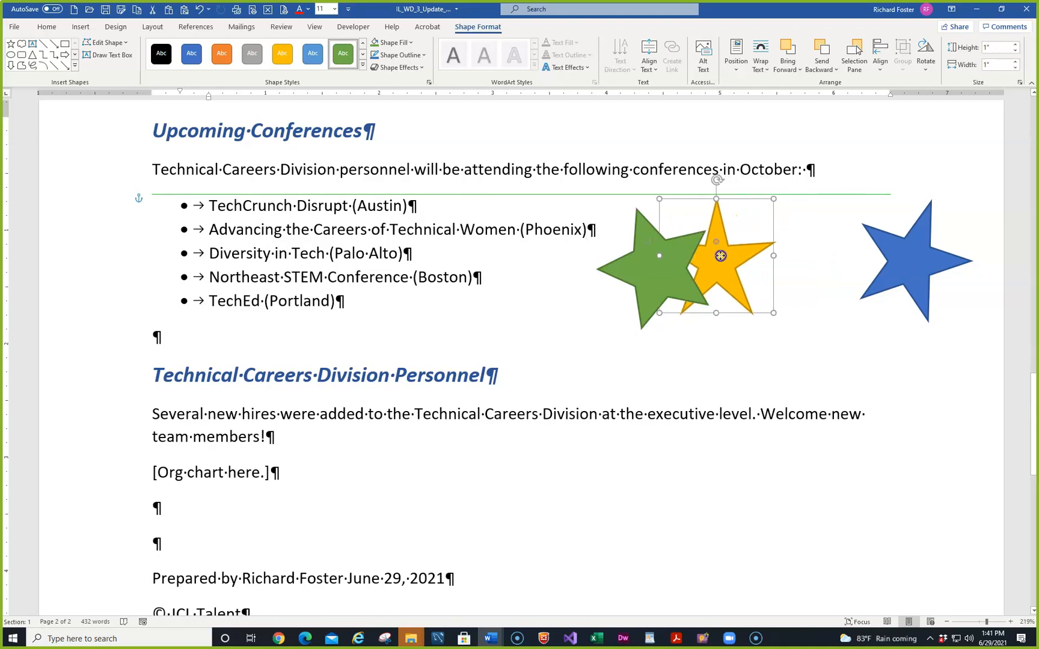
drag(720, 255, 720, 255)
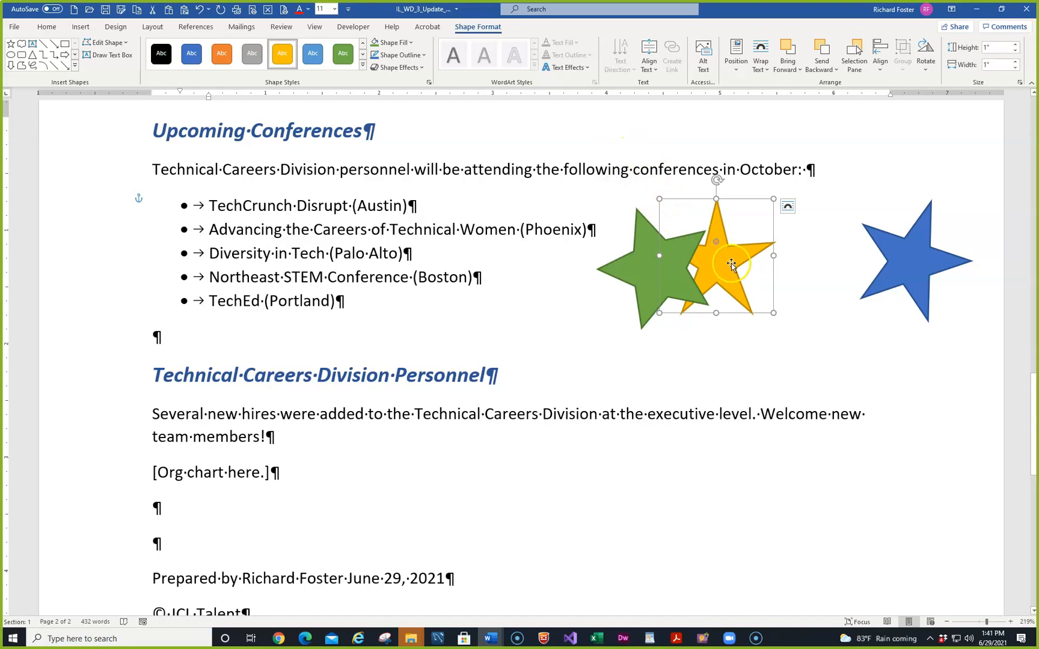
click(633, 271)
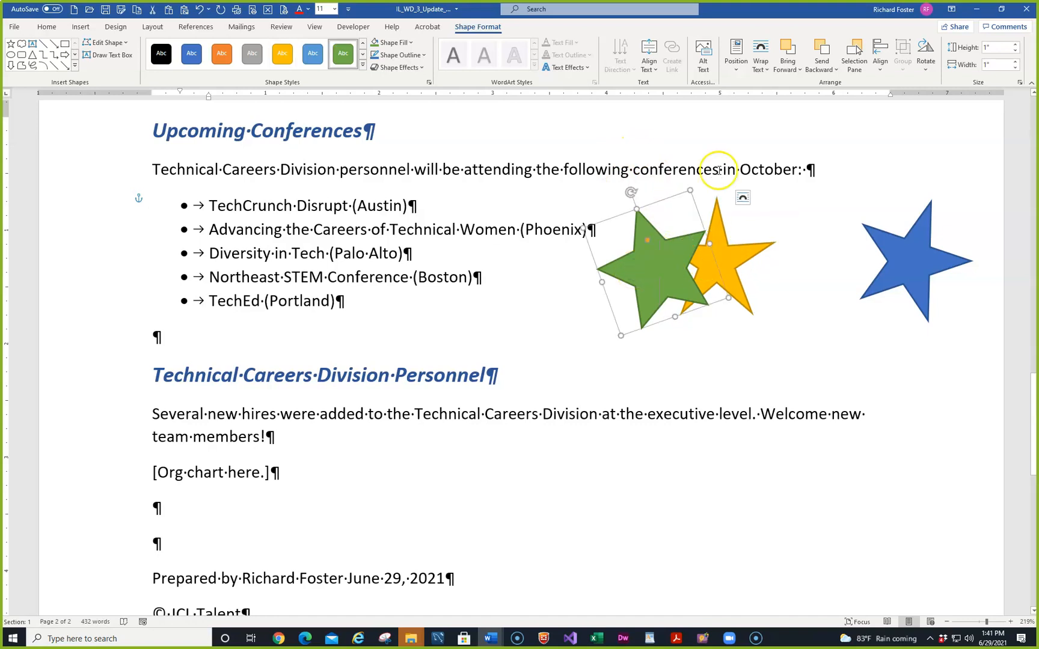
click(826, 53)
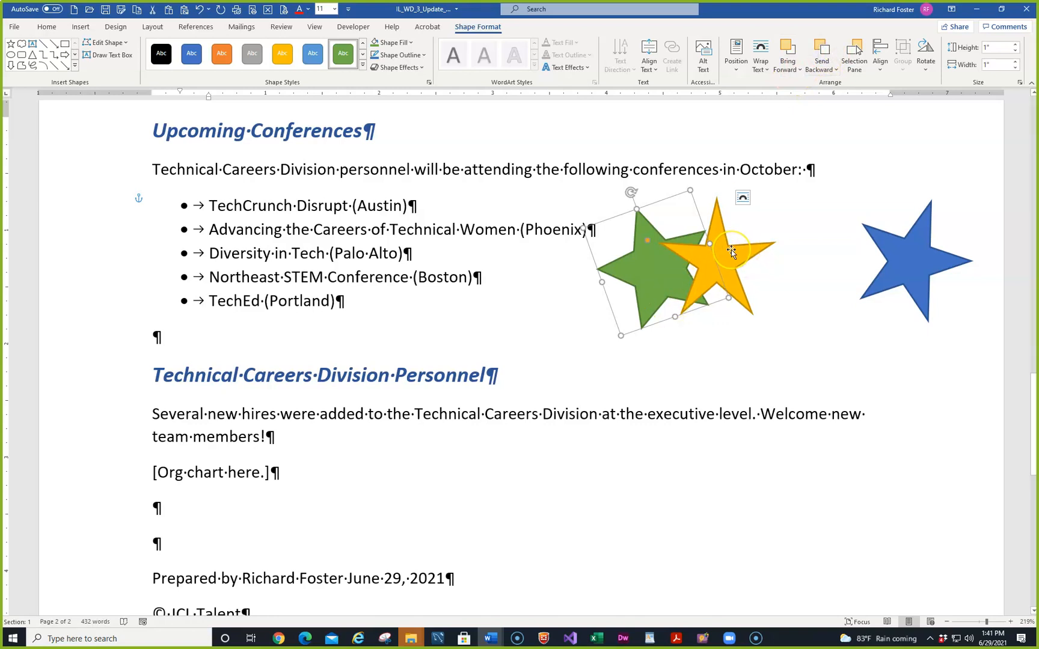
drag(907, 250, 758, 252)
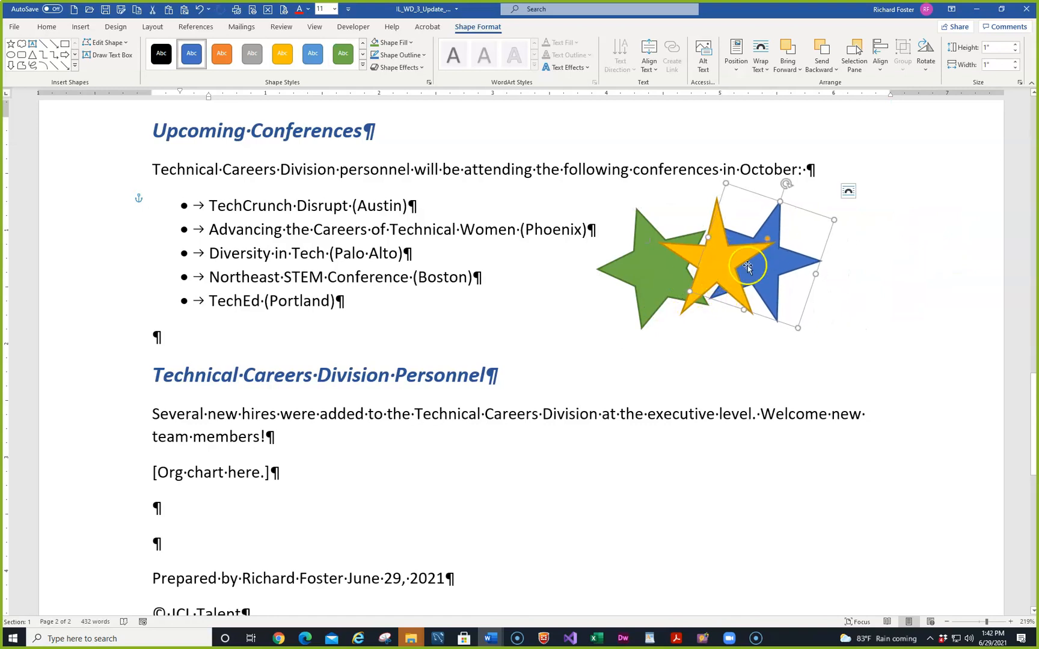
click(788, 53)
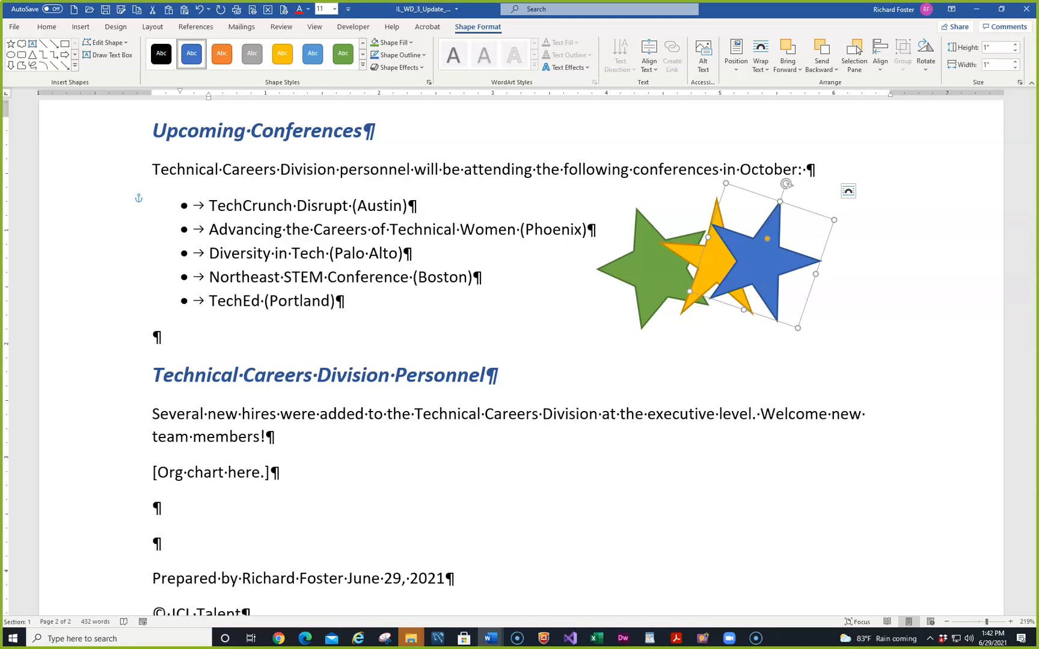
Bring the yellow star to the front and nudge the yellow and blue stars into a tight cluster
click(692, 255)
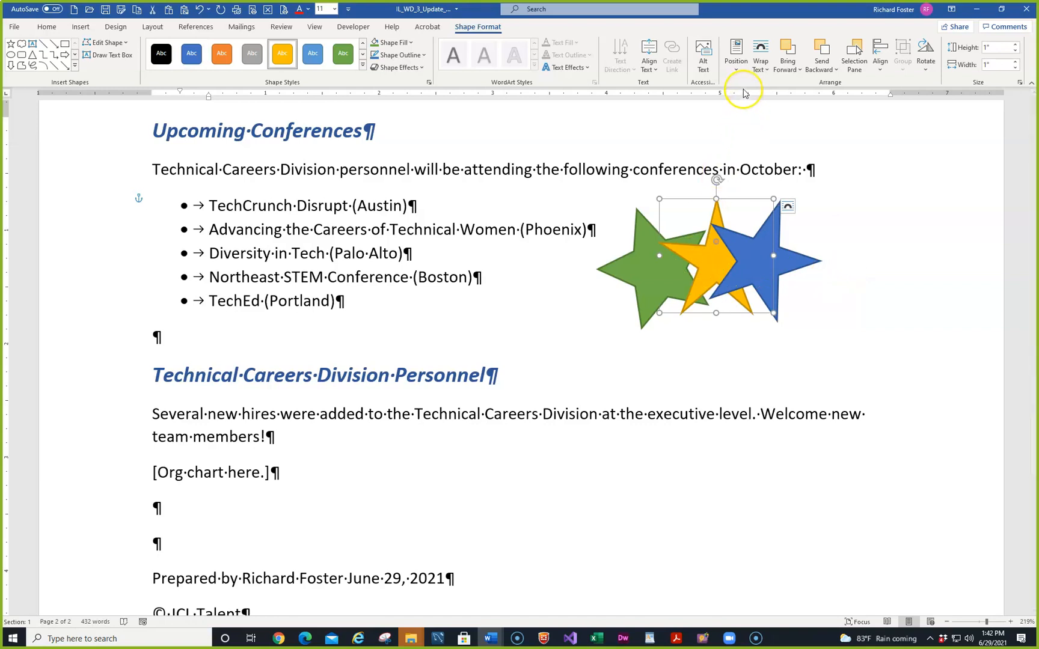
click(800, 70)
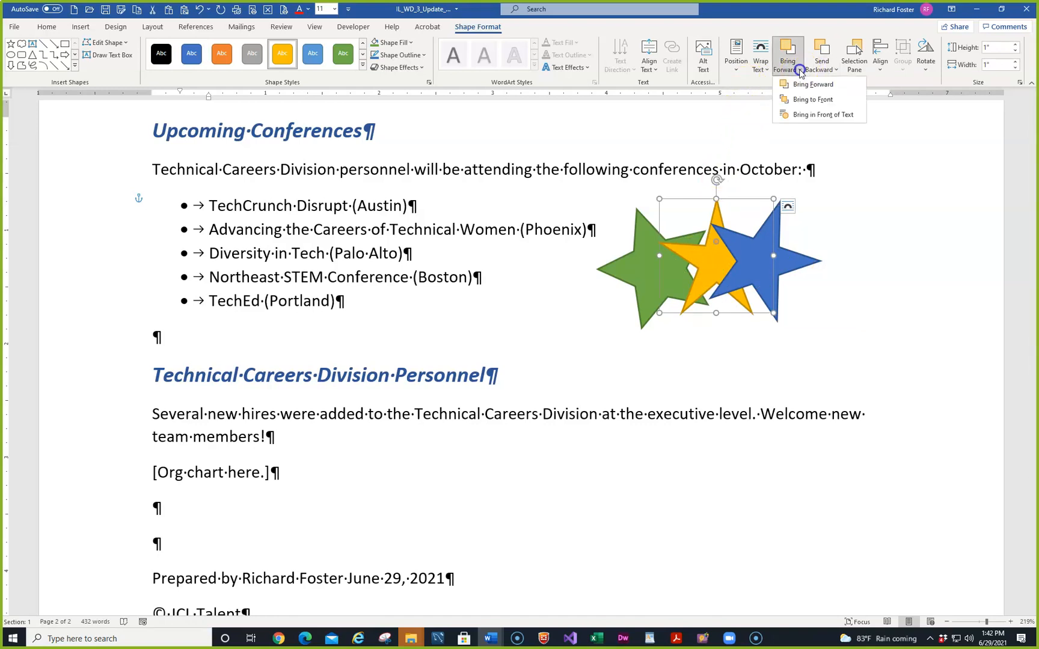
click(801, 100)
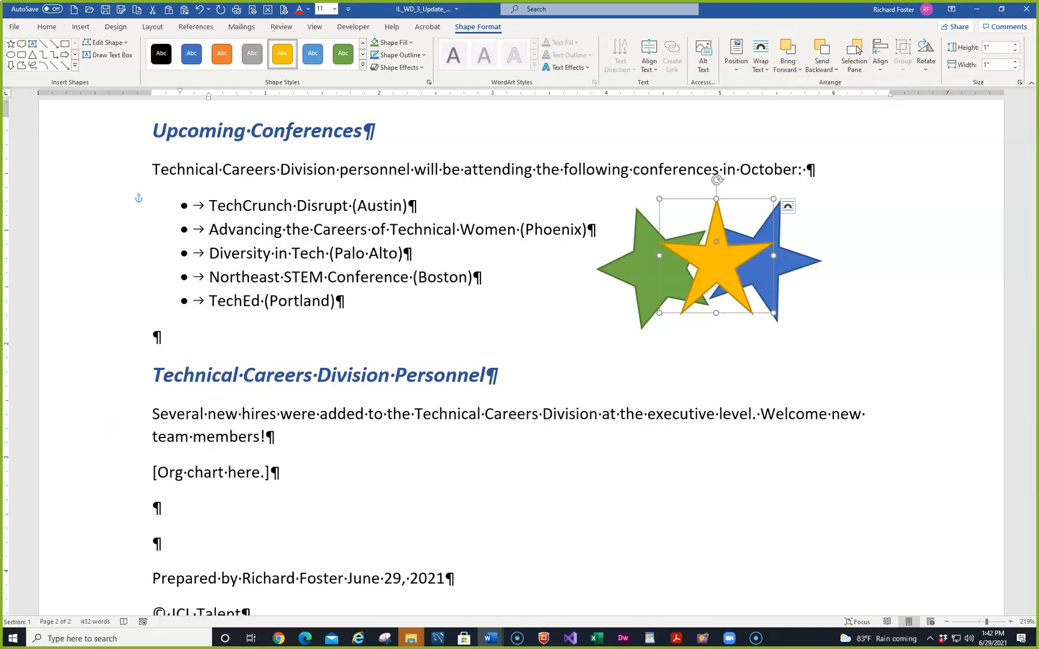
scroll(744, 492, up, 2)
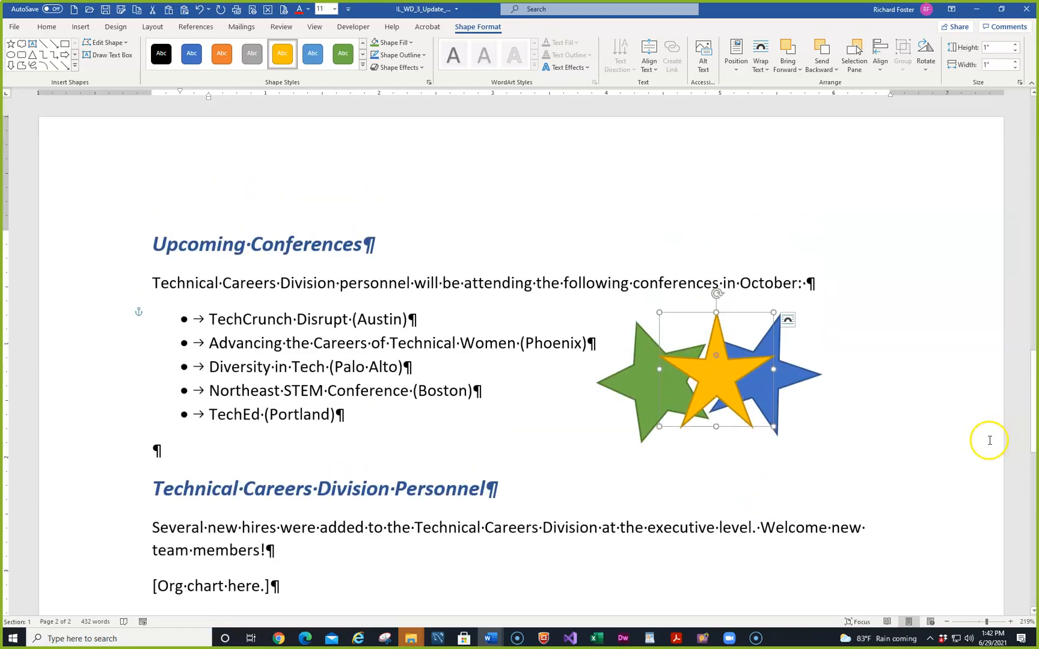
drag(718, 378, 708, 378)
drag(779, 366, 773, 341)
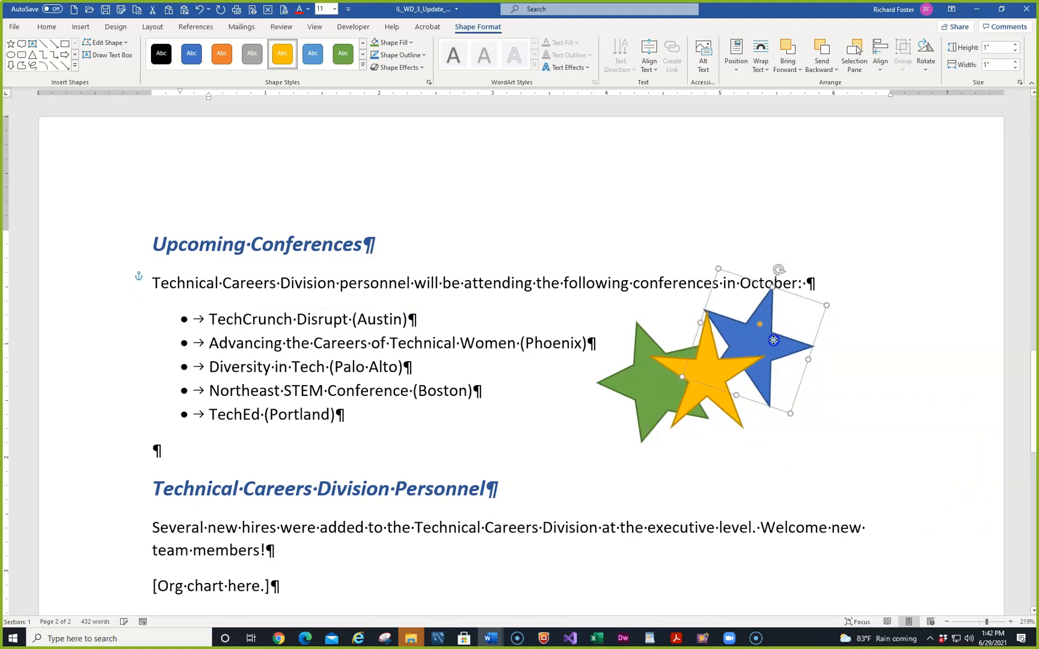
drag(700, 383, 701, 370)
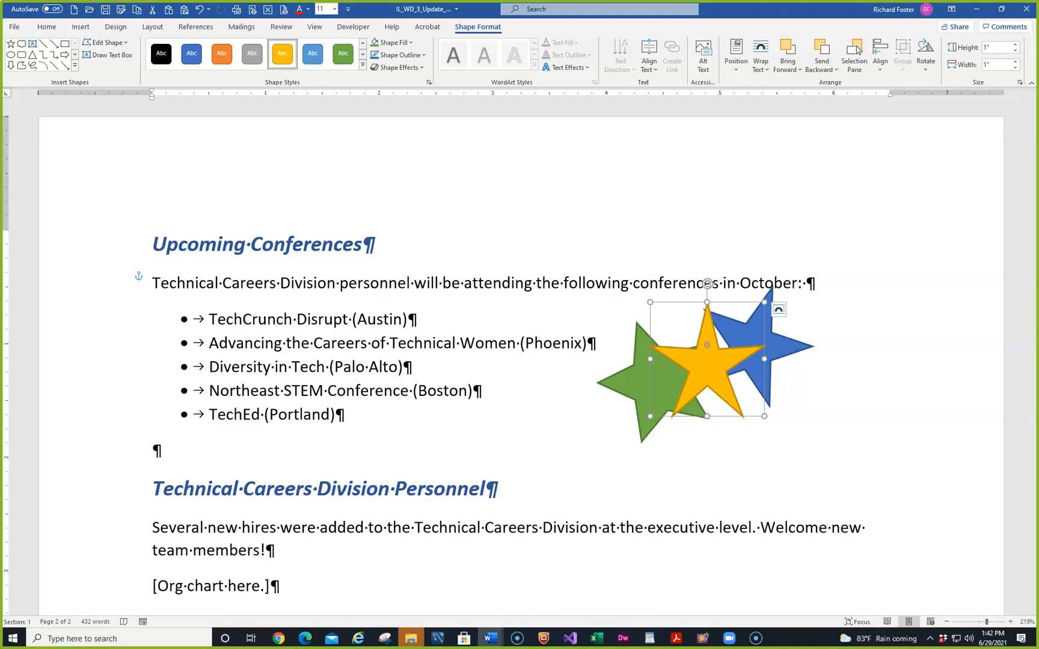
Select the green, yellow and blue stars together and Group them into one object
click(678, 490)
drag(615, 292, 853, 449)
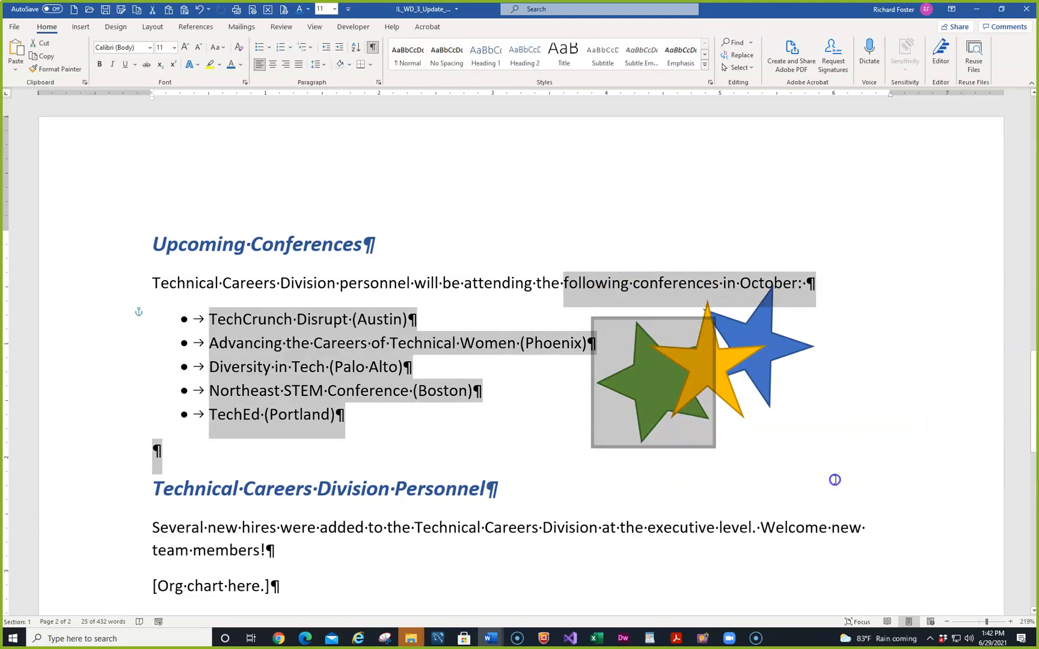
click(833, 480)
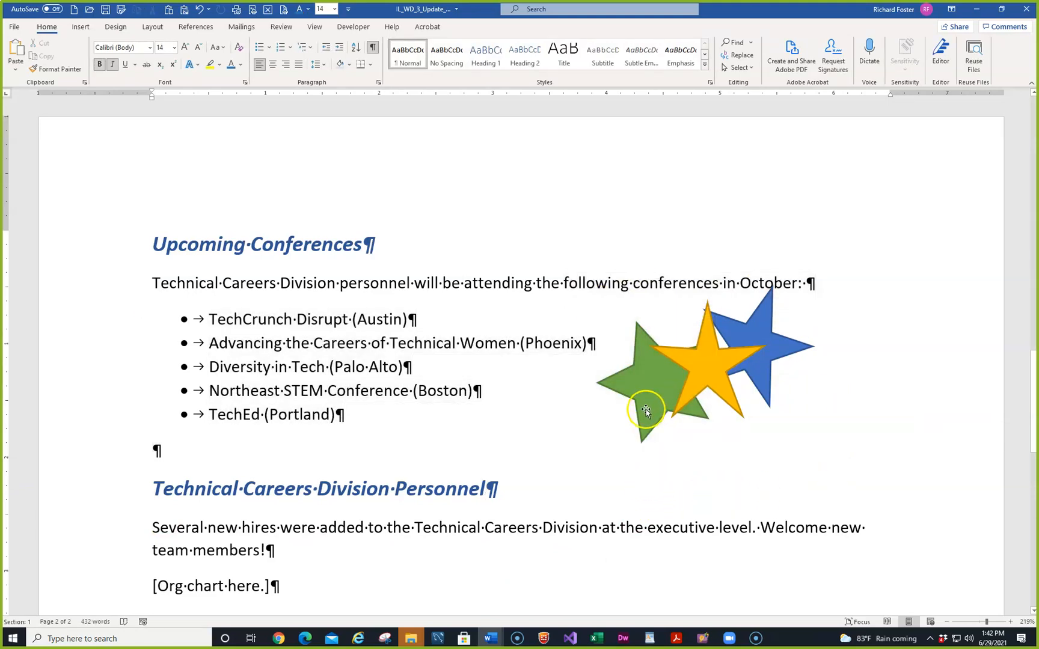
click(645, 381)
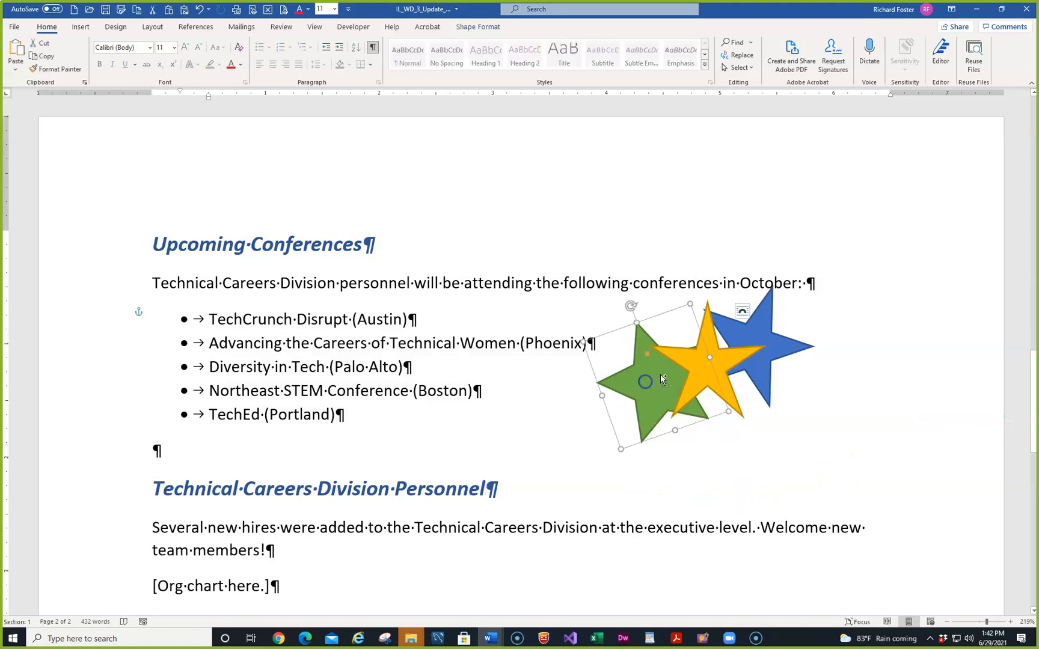
shift+click(778, 342)
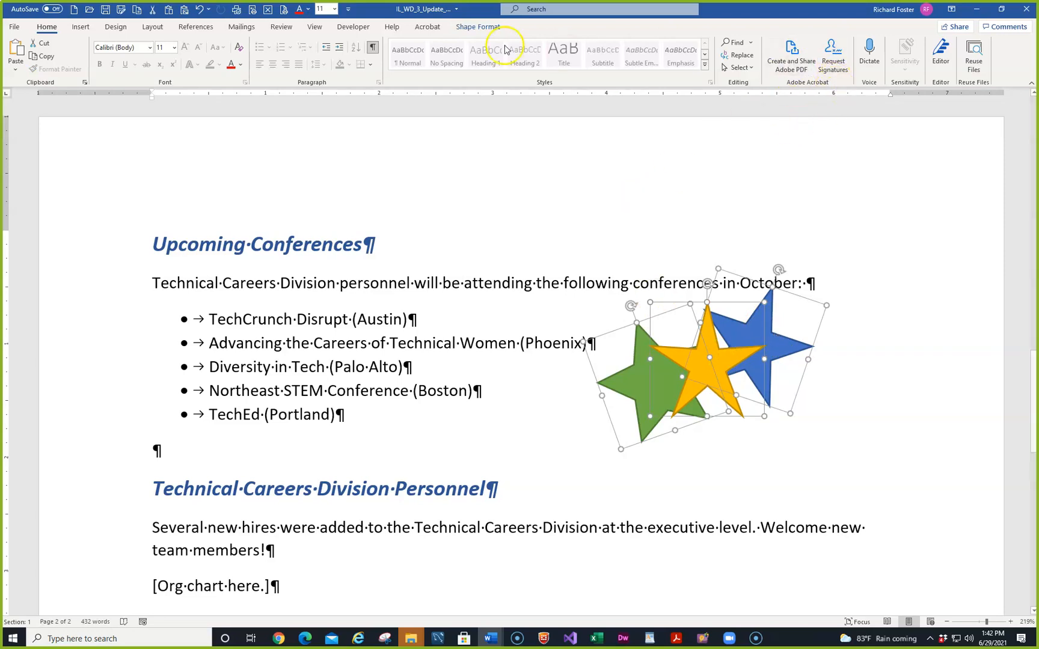
click(477, 26)
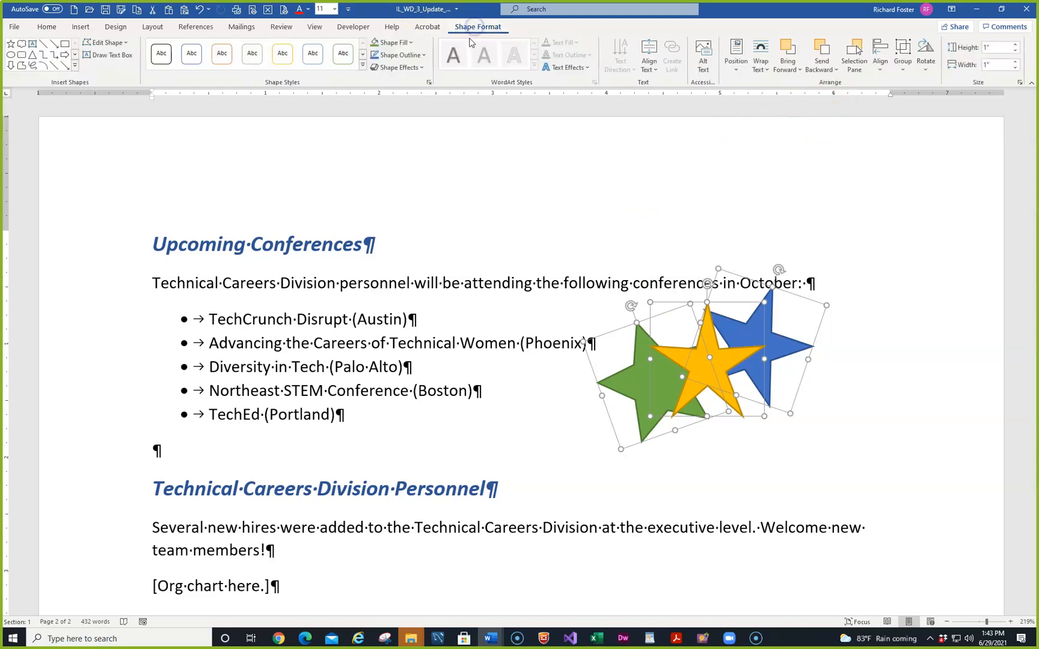
click(902, 54)
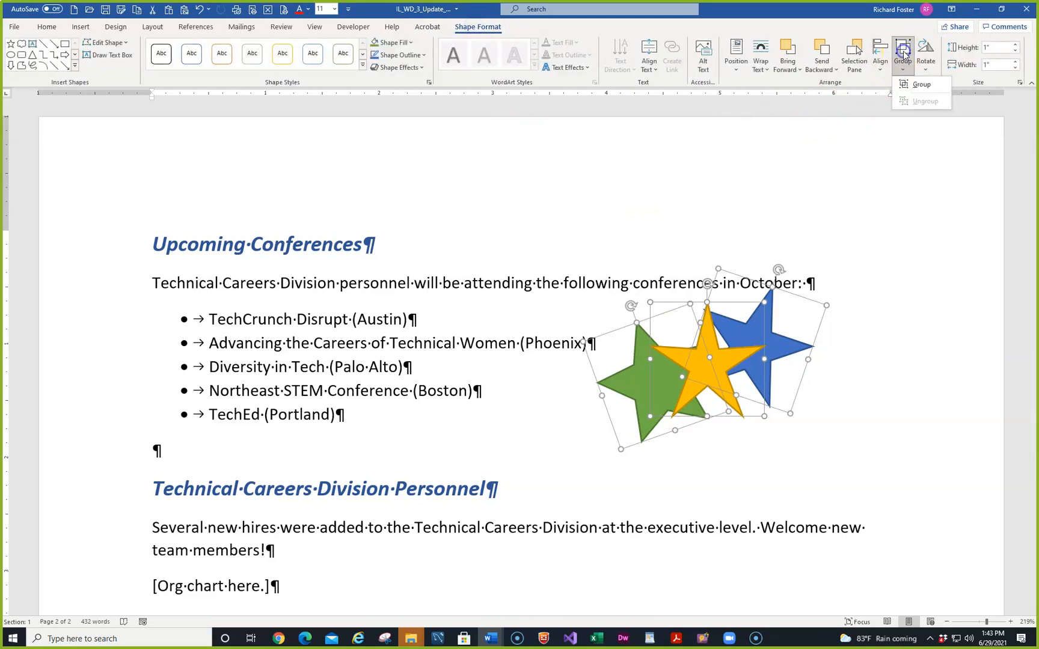
click(919, 84)
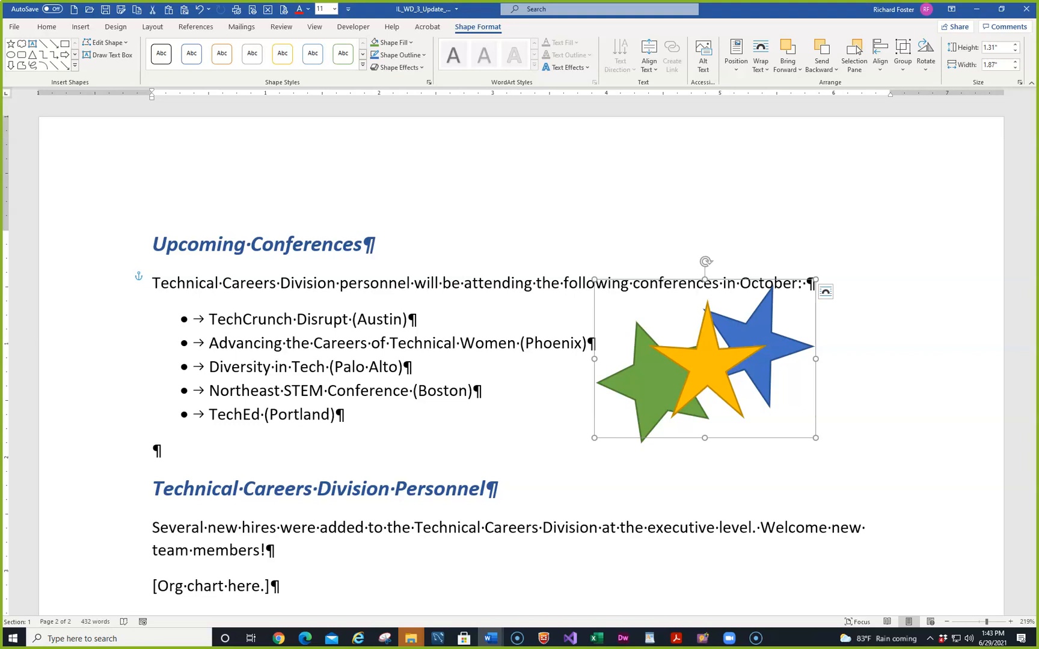
In the Size dialog, change the group's height from 1.31" to 1" and width from 1.87" to 1.2"
click(1021, 83)
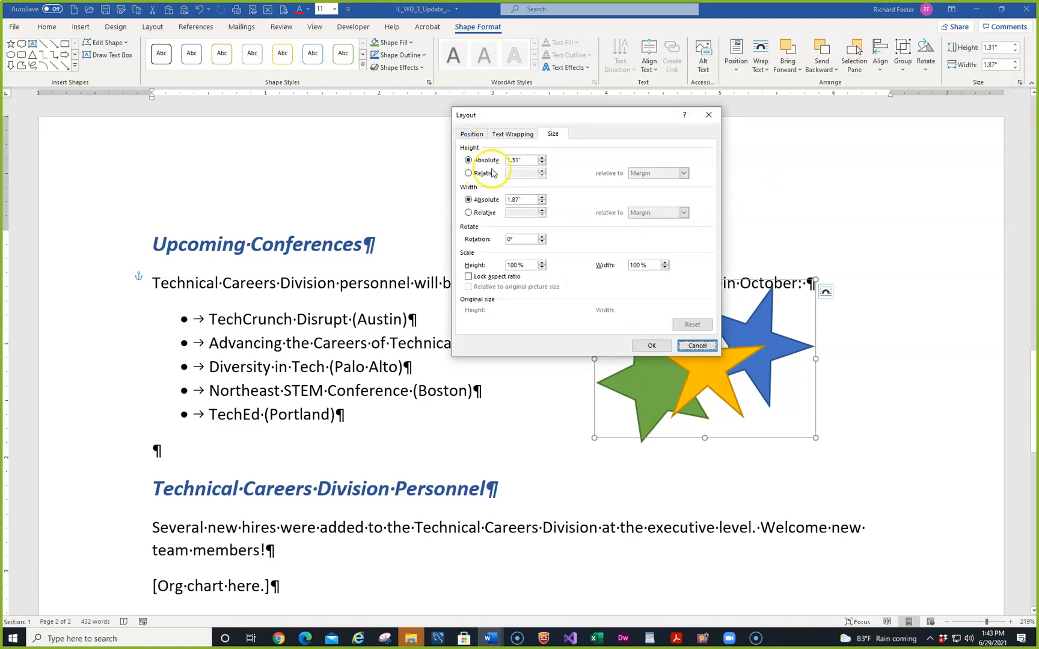
click(525, 161)
drag(524, 160, 457, 159)
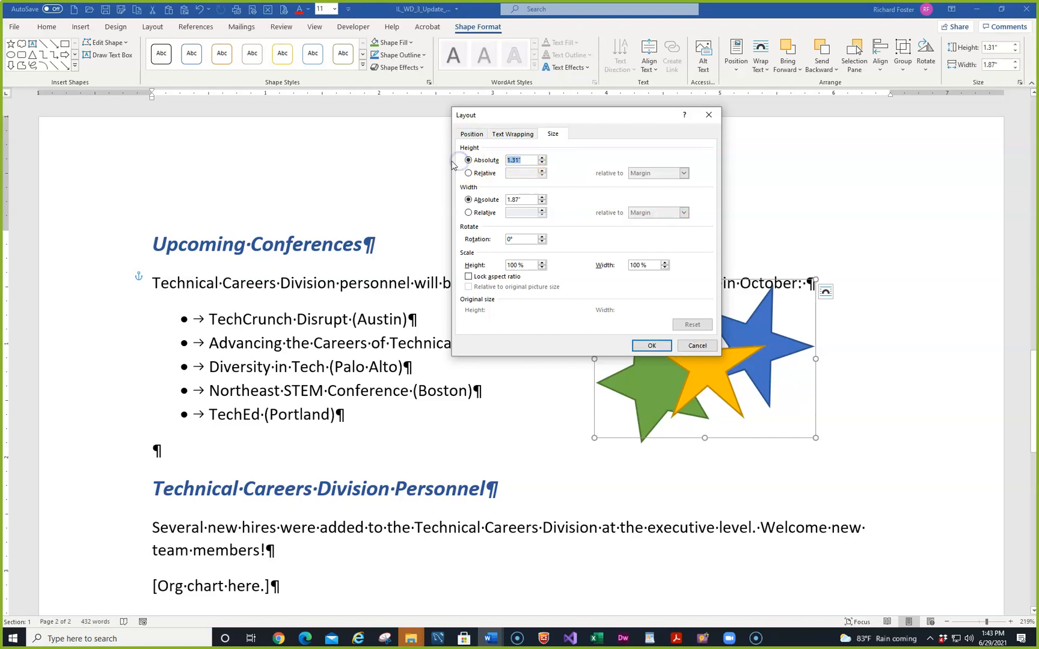
text(1)
click(528, 201)
drag(527, 200, 471, 200)
text(1.2)
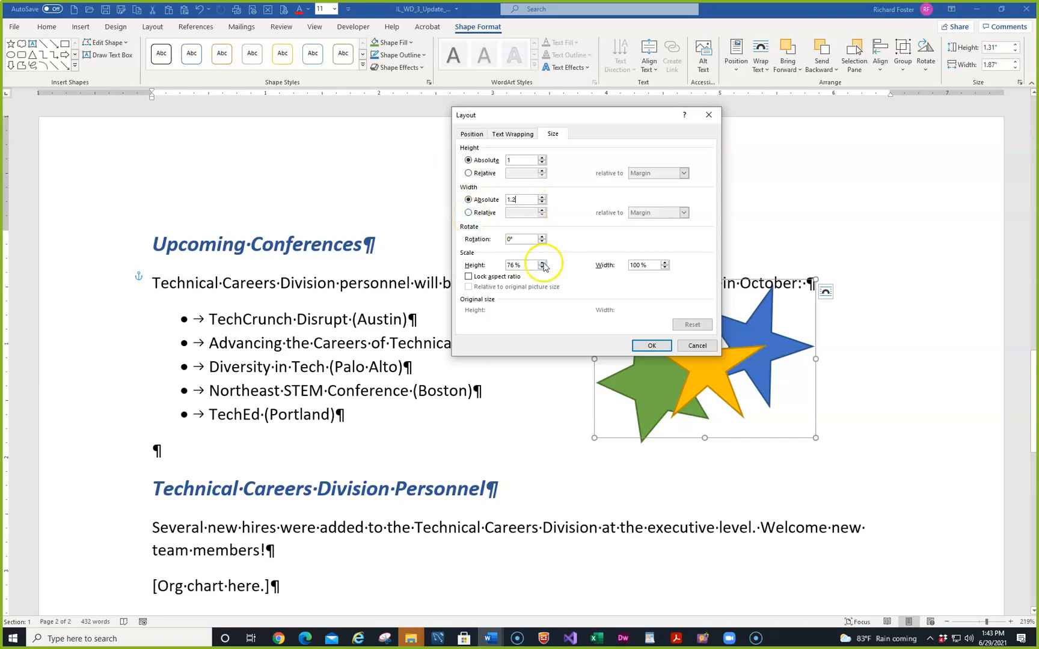
click(641, 347)
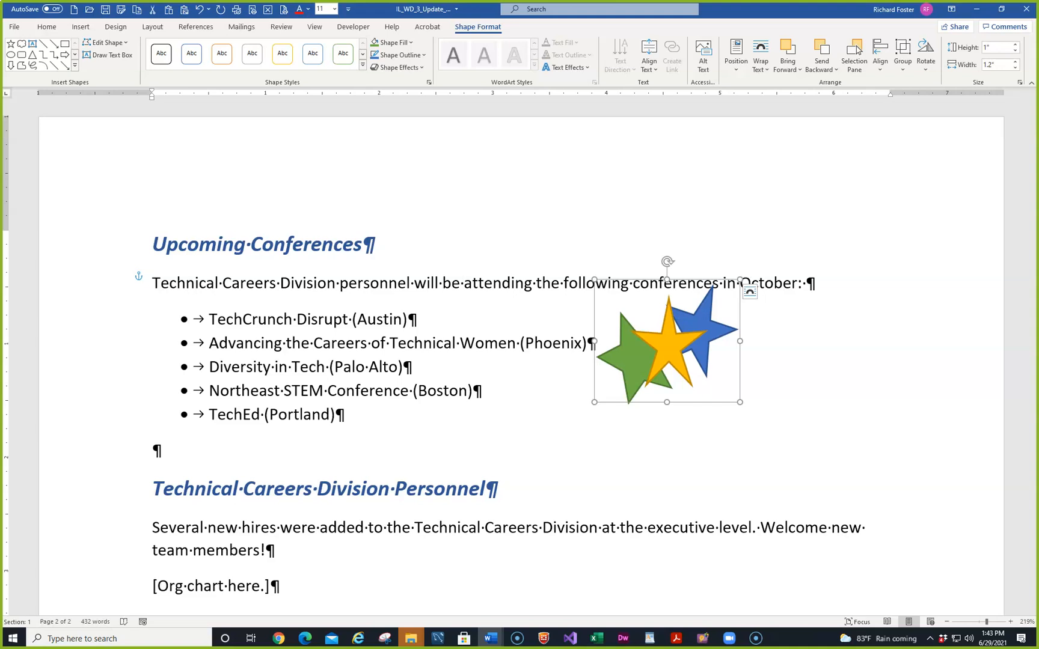
Apply the Top Right with Square Text Wrapping position to the whole star group
click(681, 338)
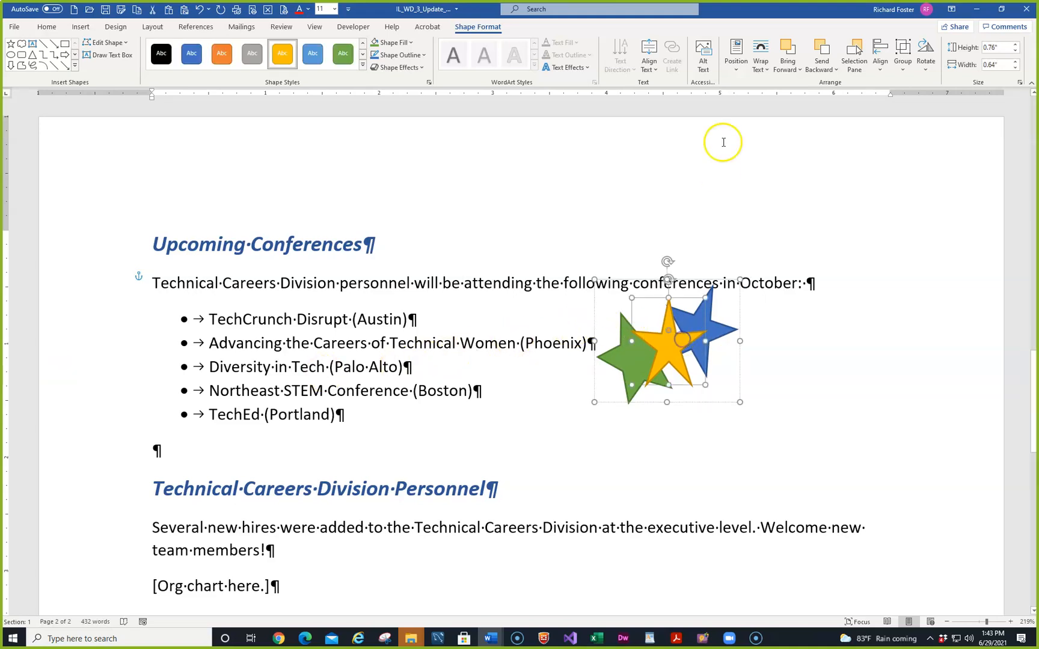
click(736, 70)
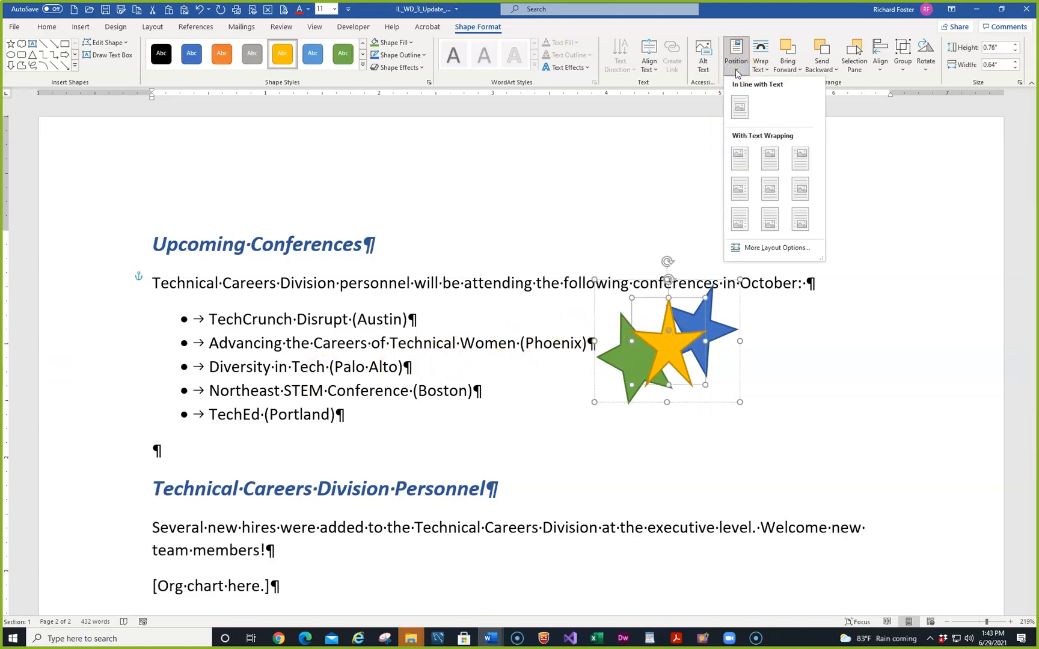
click(606, 371)
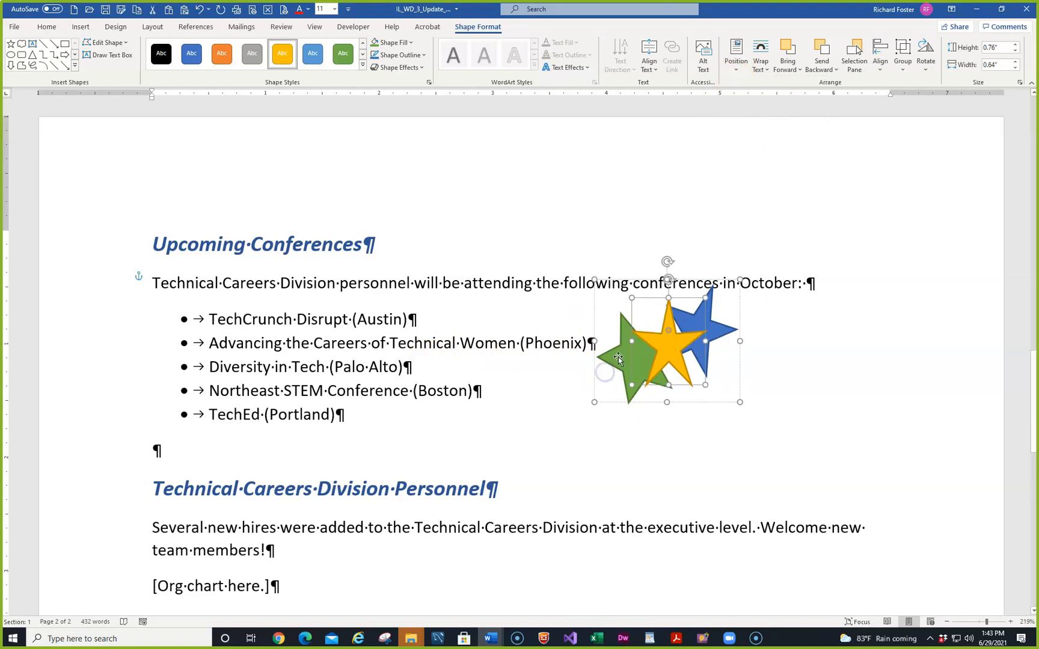
click(620, 353)
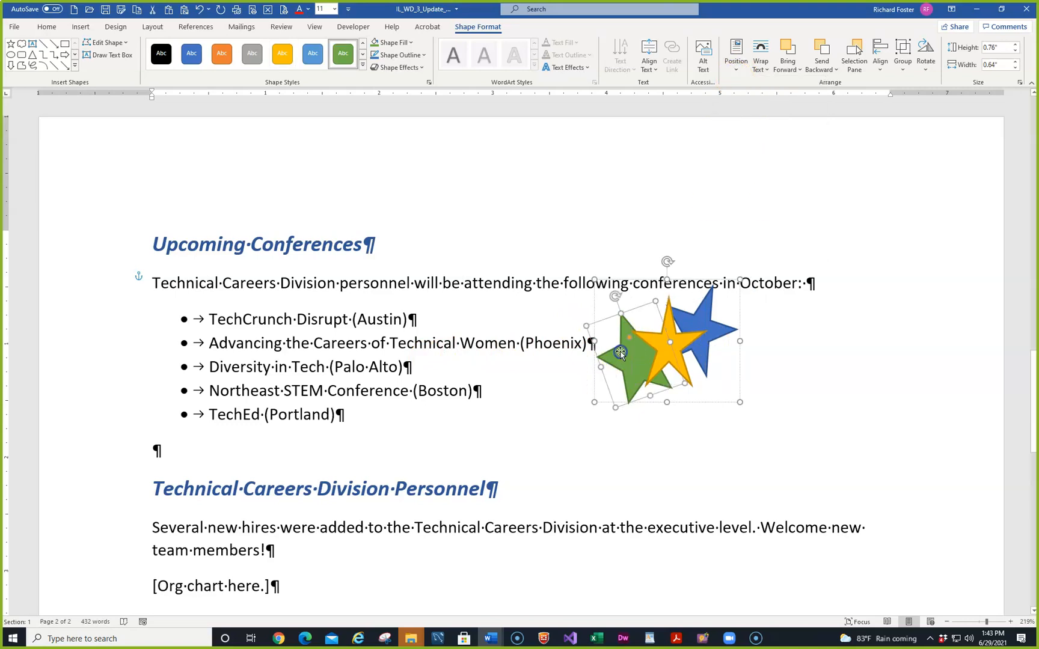
click(780, 305)
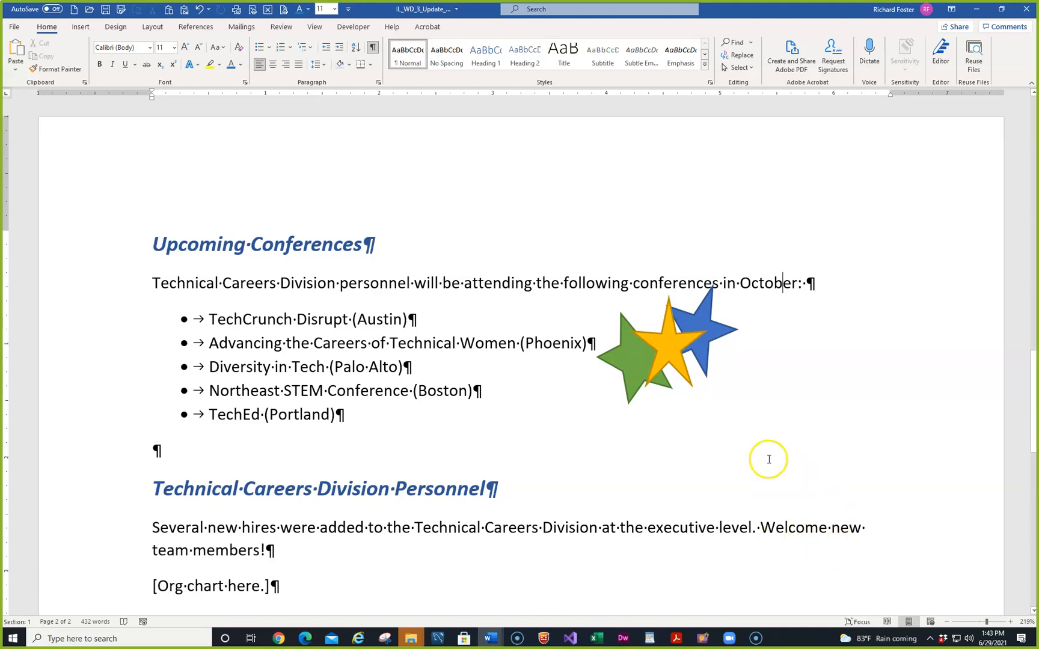
click(622, 328)
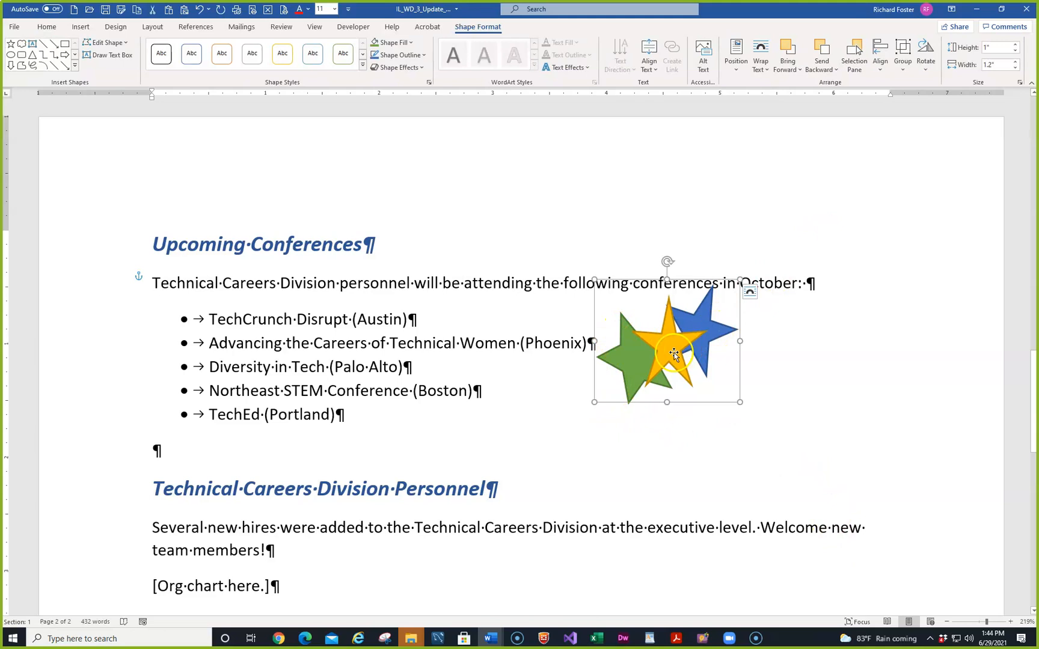
click(735, 70)
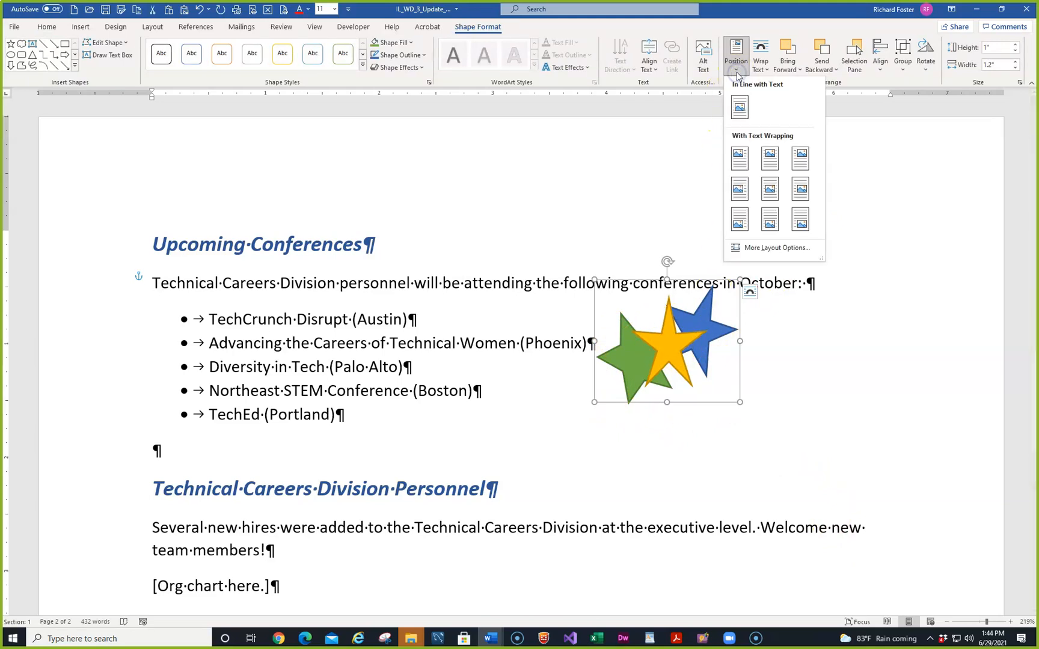
click(799, 155)
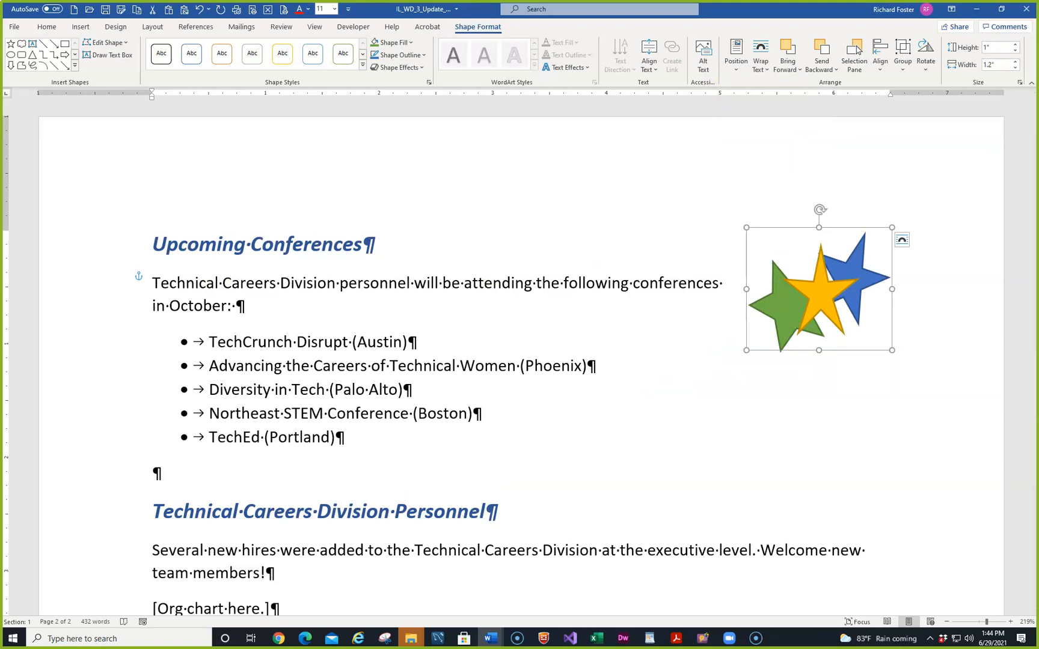
key(alt+Tab)
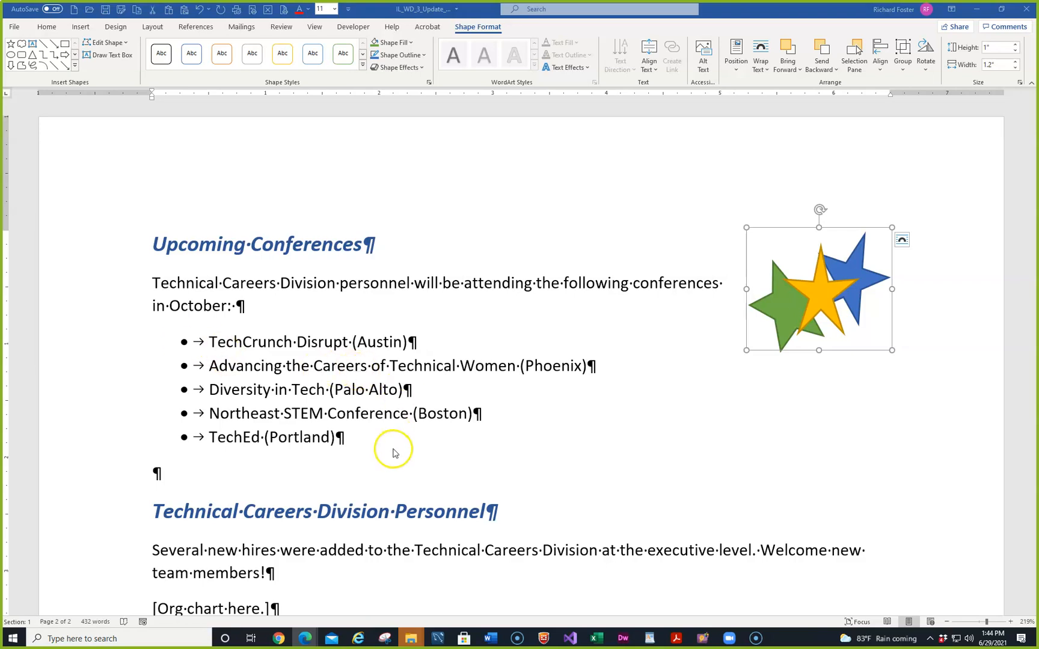
For the [Org chart here.] line, pick SmartArt Hierarchy > Name and Title Organization Chart
scroll(390, 445, down, 6)
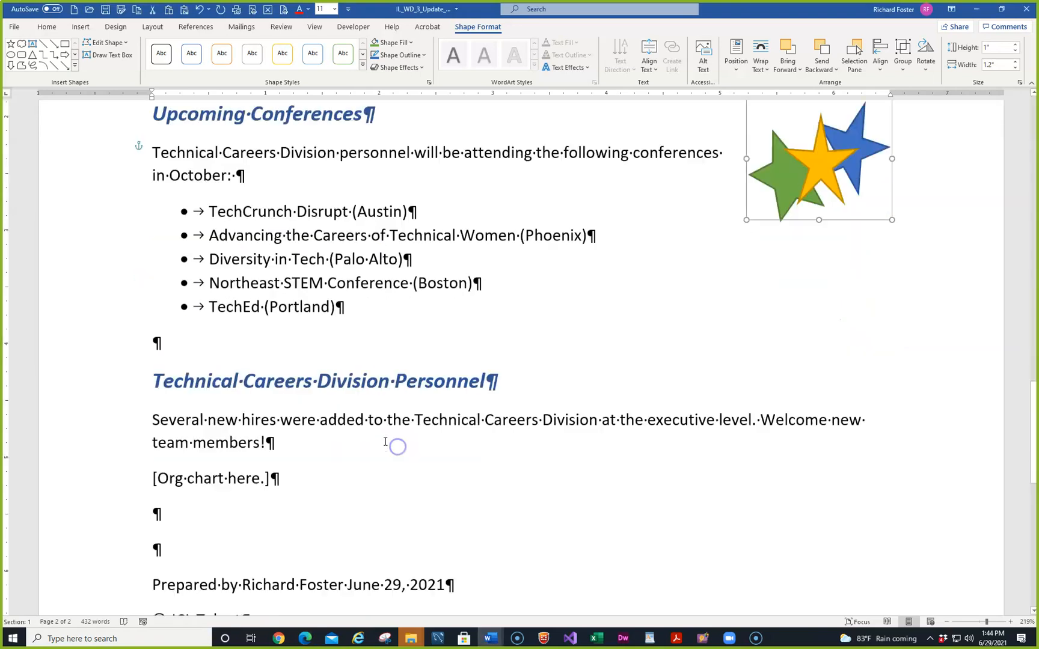
click(69, 158)
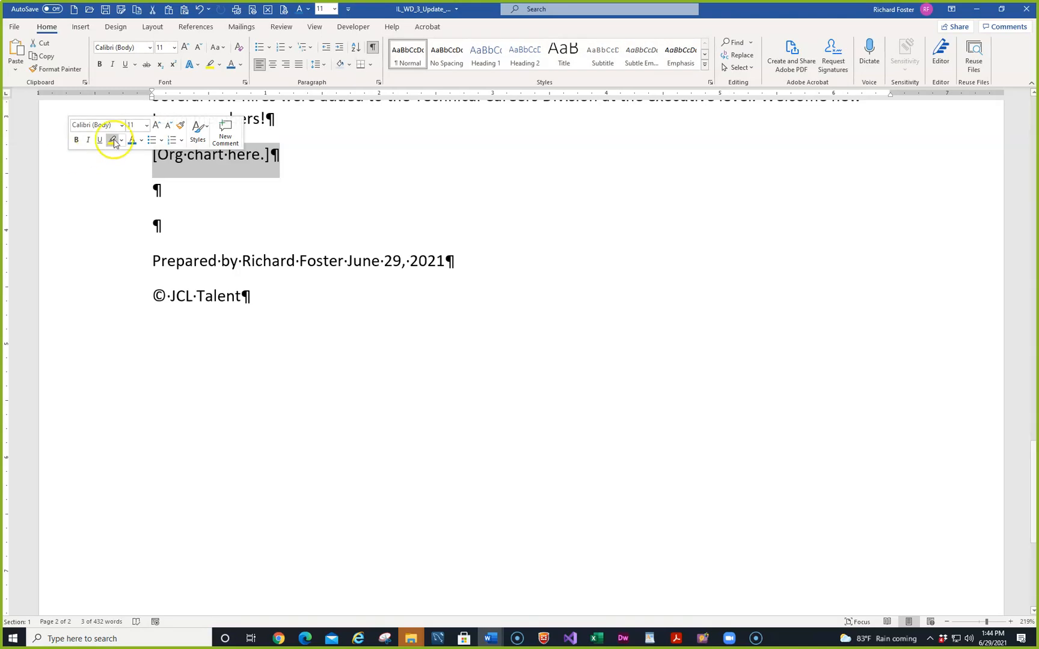
click(82, 27)
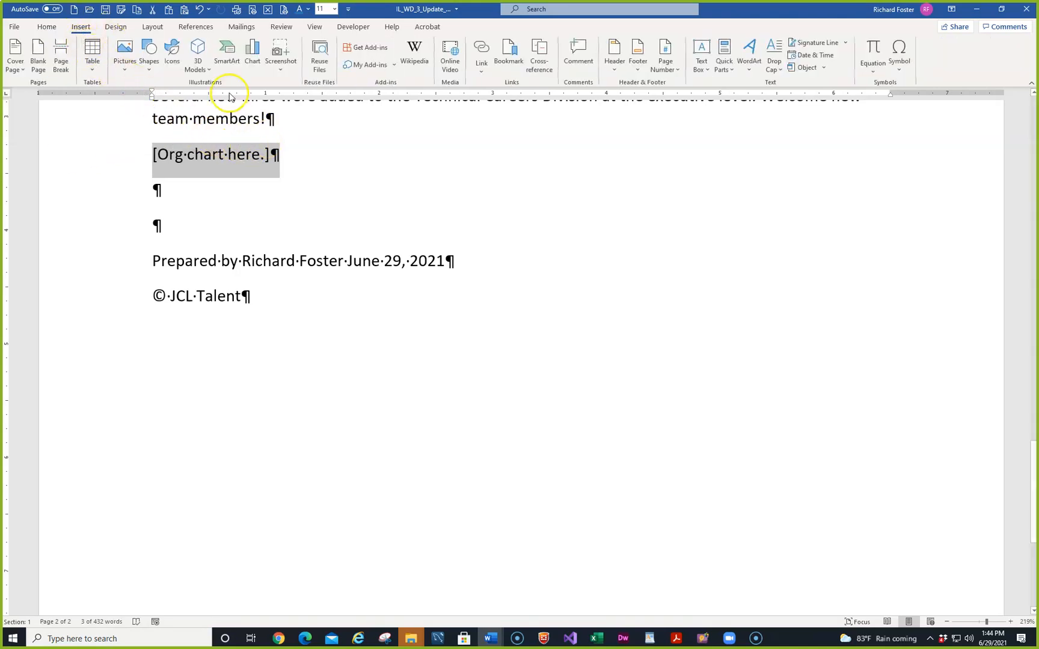
click(228, 52)
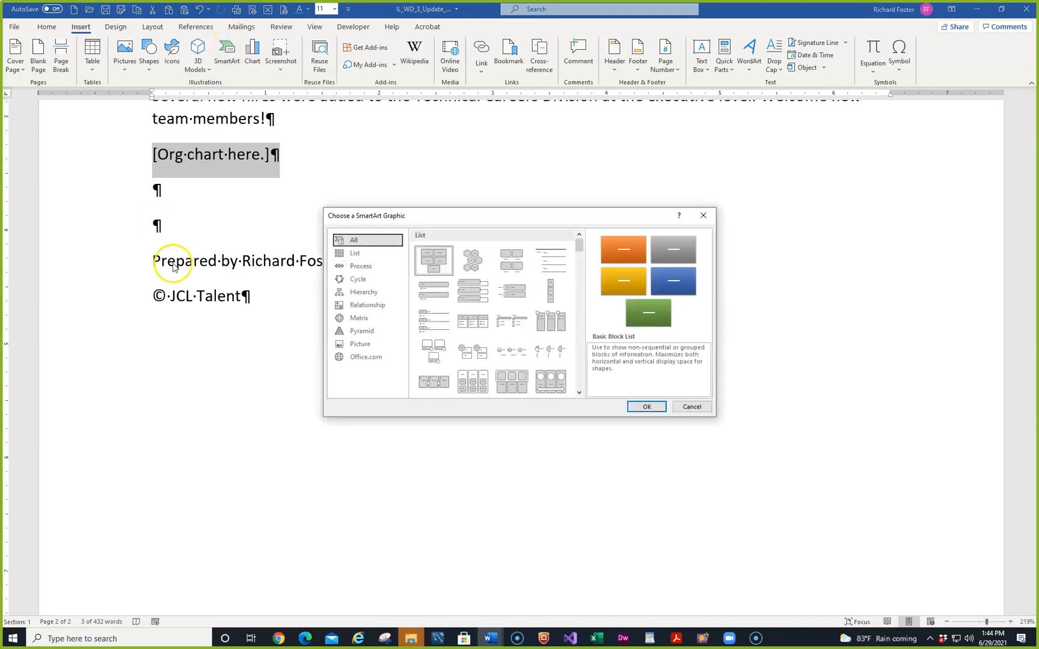
click(362, 294)
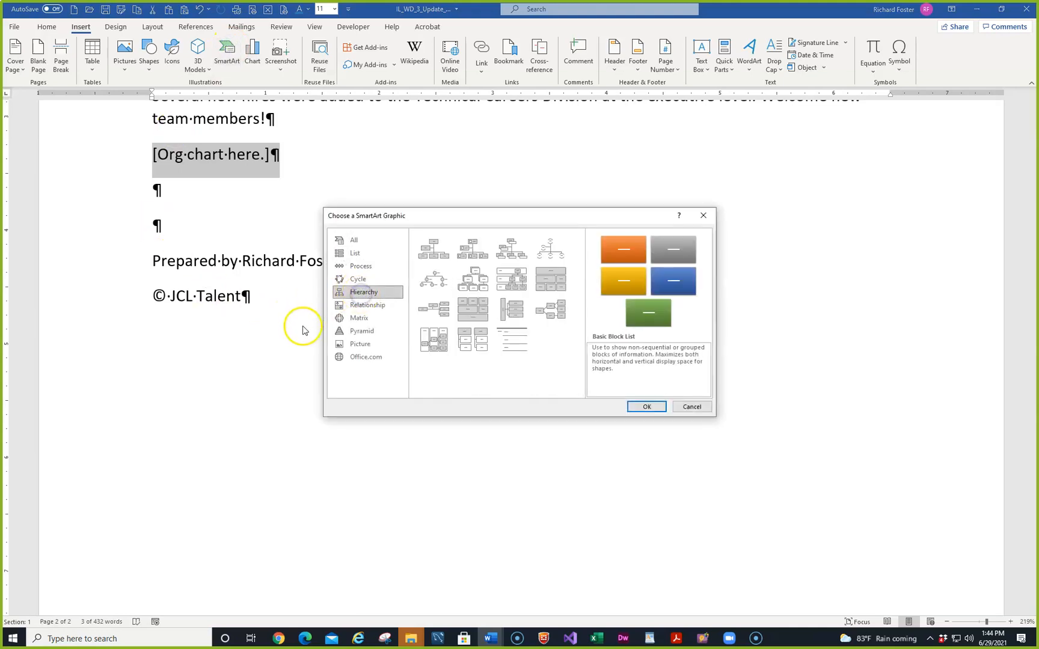
click(512, 252)
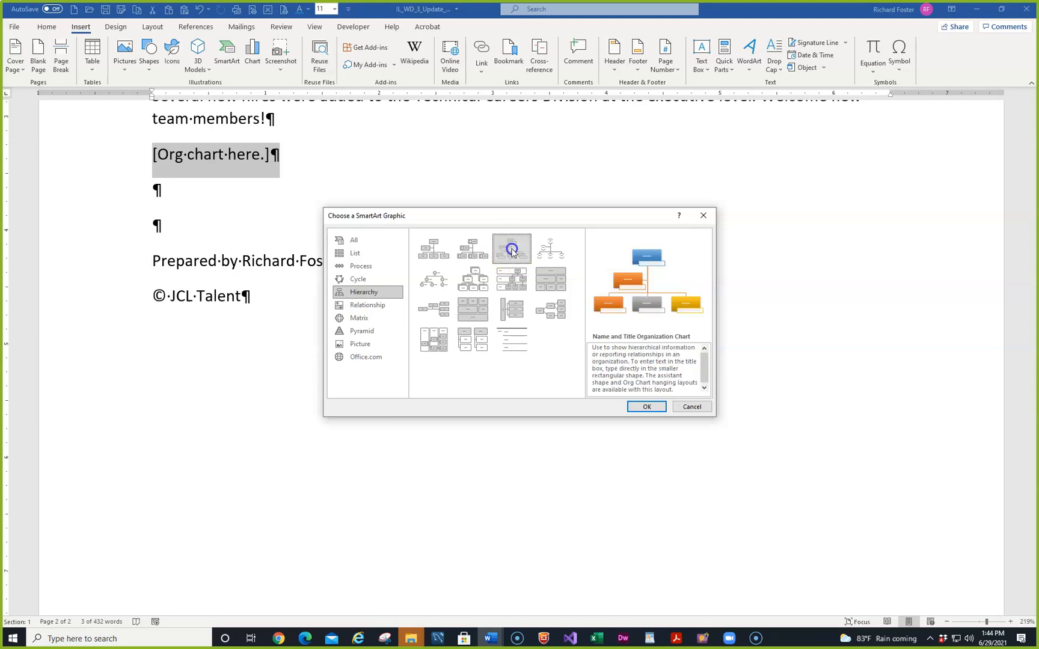
Insert the Name and Title Organization Chart and start typing the first person's name in its top box
click(647, 407)
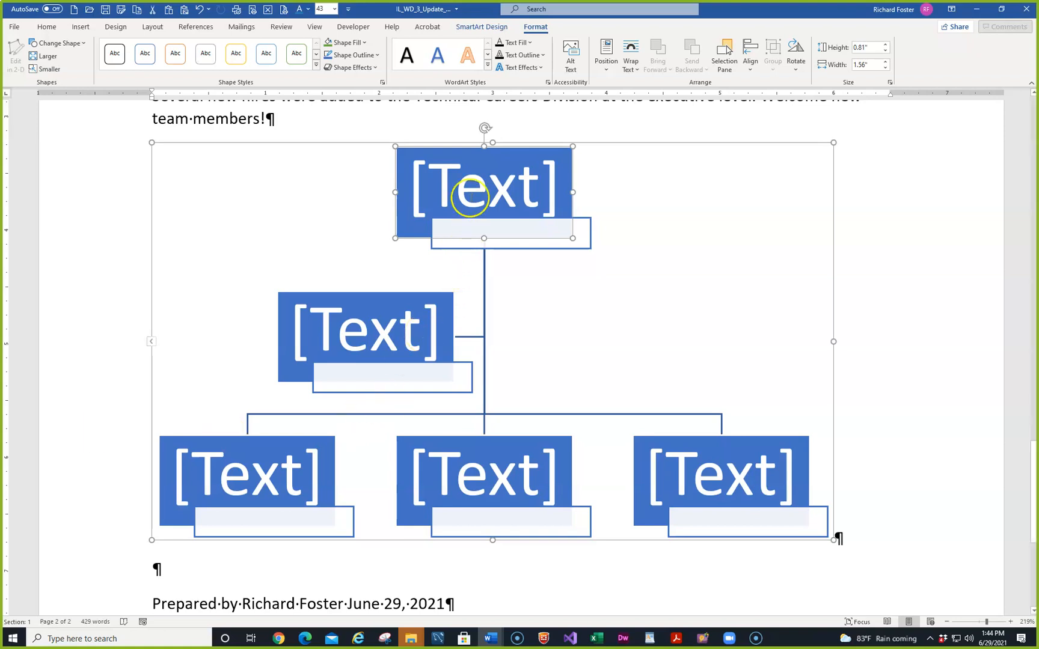
click(470, 198)
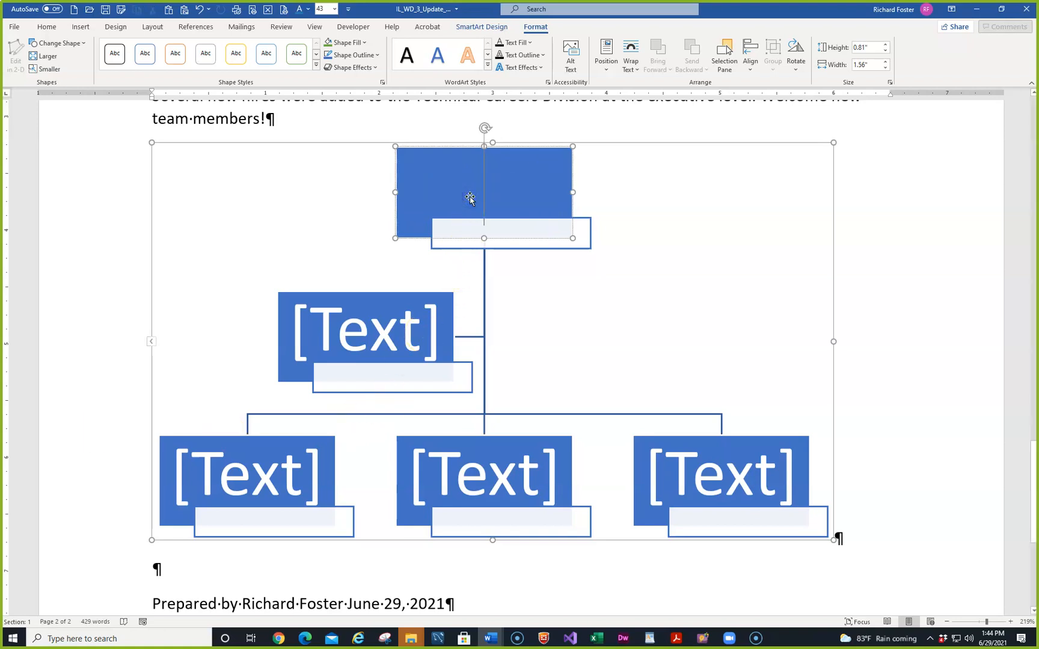
text(dawn)
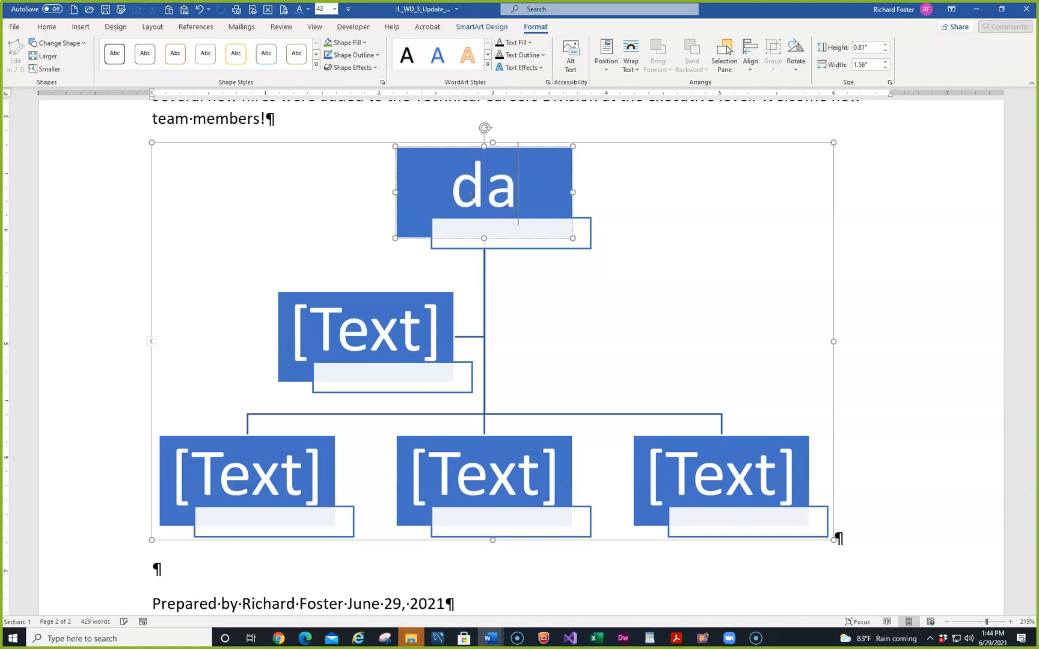